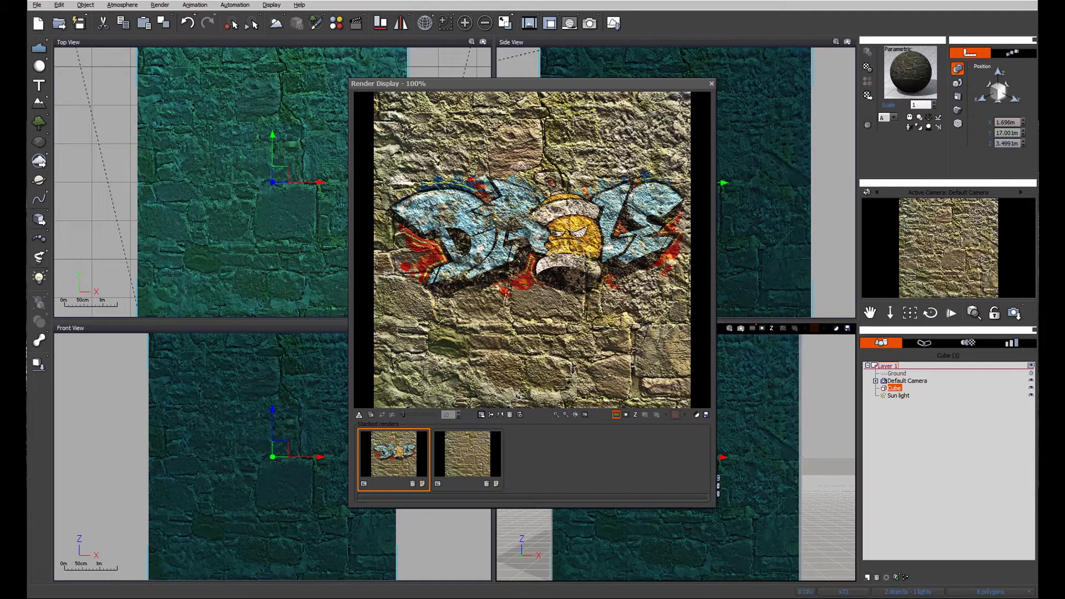
# Step: Compare the plain wall render with the graffiti render, close the render display, and select the cube
pyautogui.click(473, 450)
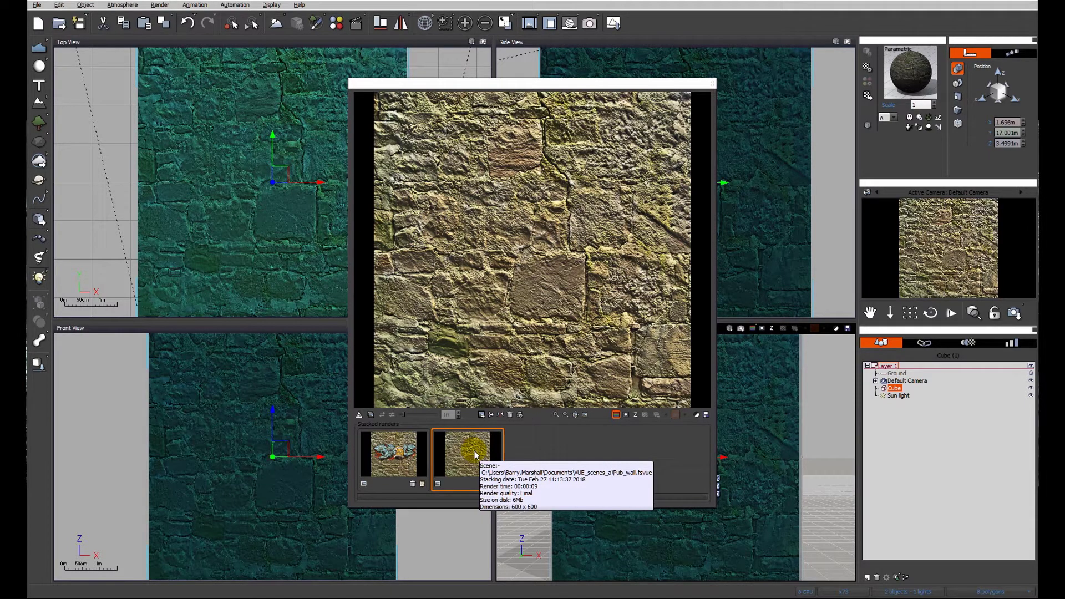
pyautogui.click(399, 456)
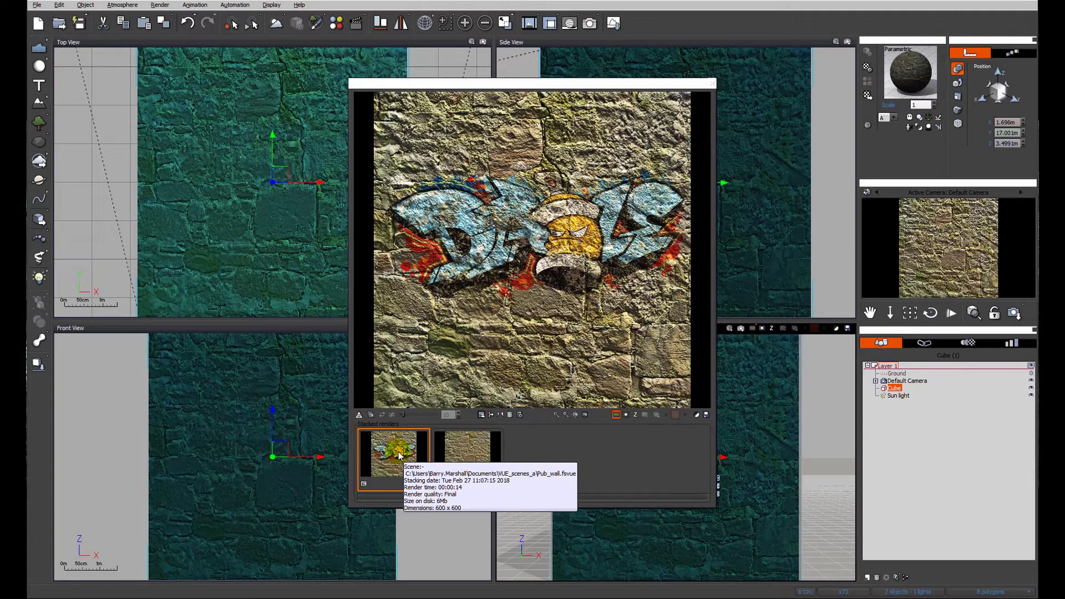
pyautogui.click(712, 85)
pyautogui.click(391, 251)
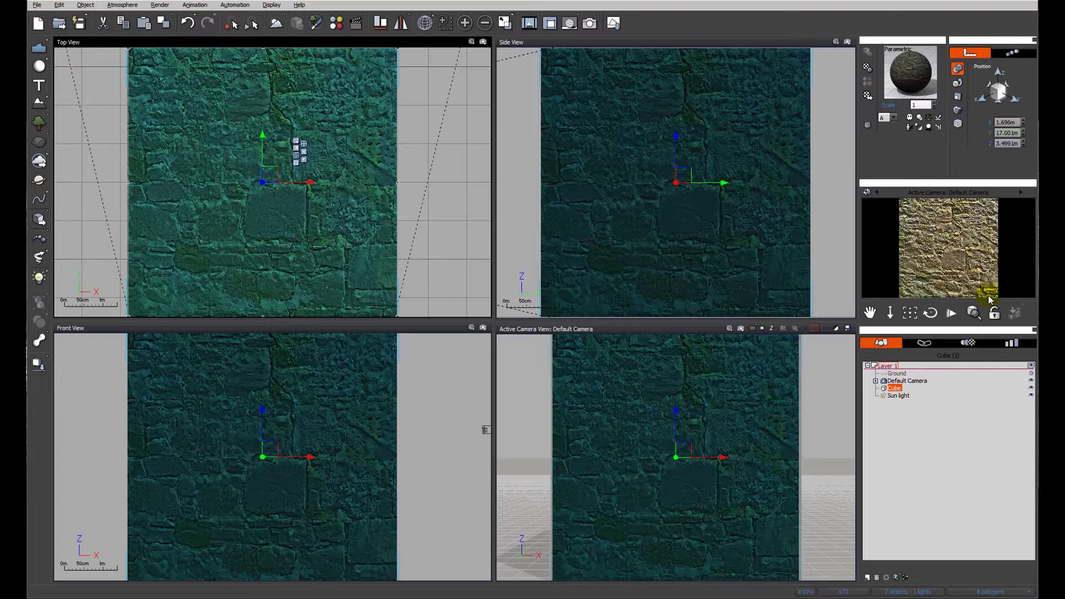
# Step: Edit the cube's material, add a New Layer above Stone_wall_a, and set its coloring to Mapped picture
pyautogui.rightClick(912, 73)
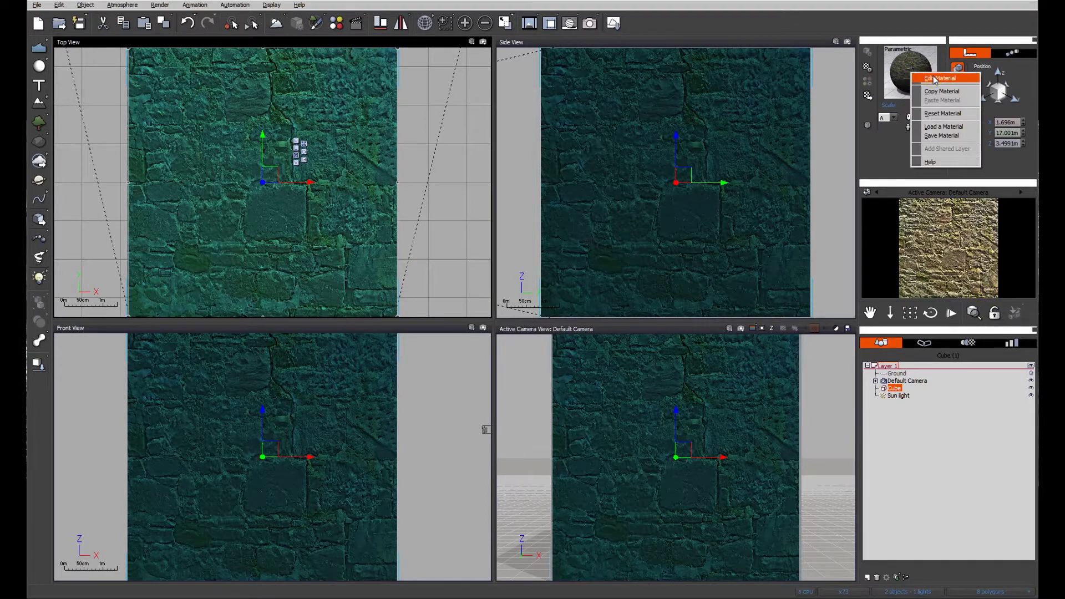
pyautogui.click(935, 79)
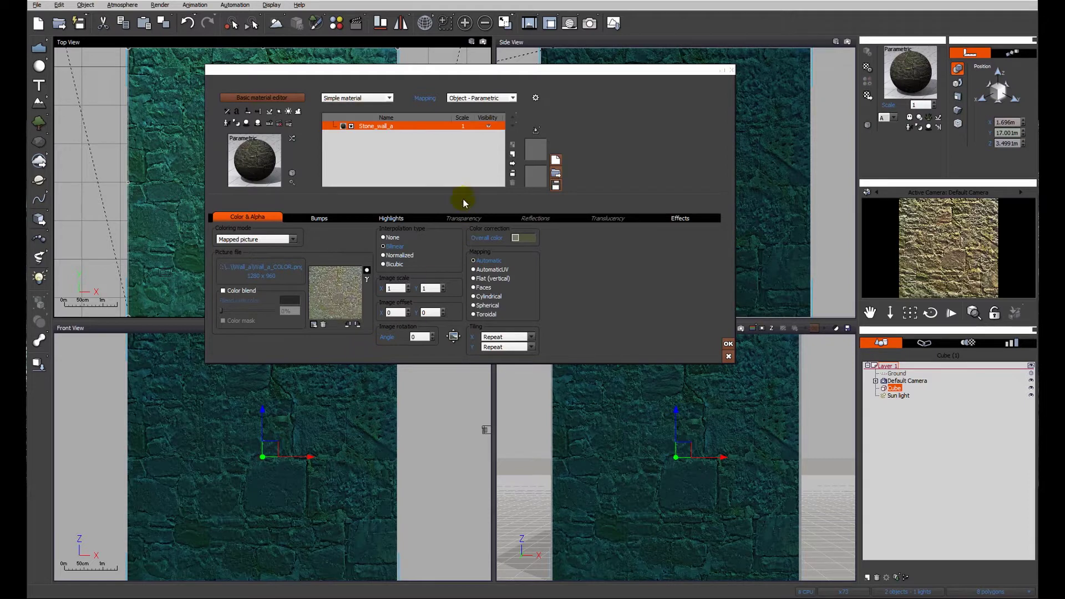
pyautogui.click(512, 156)
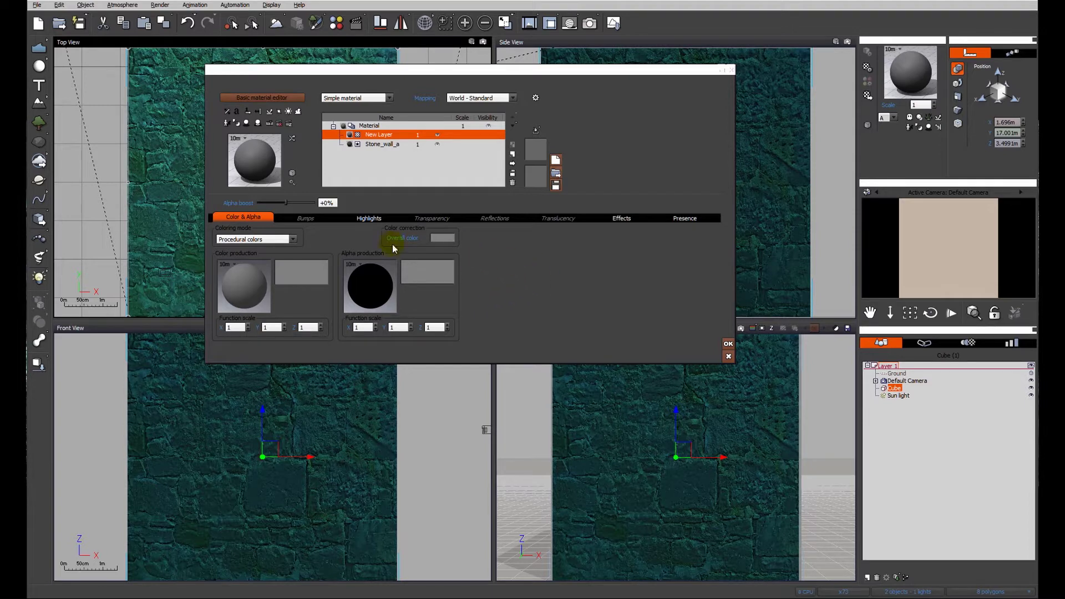
pyautogui.click(247, 240)
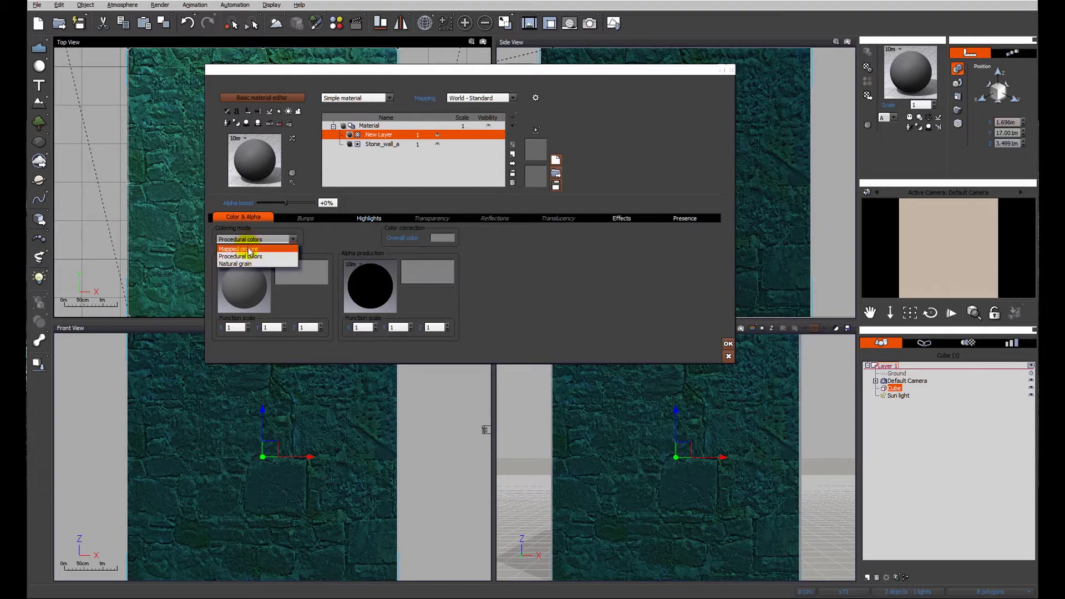
pyautogui.click(248, 249)
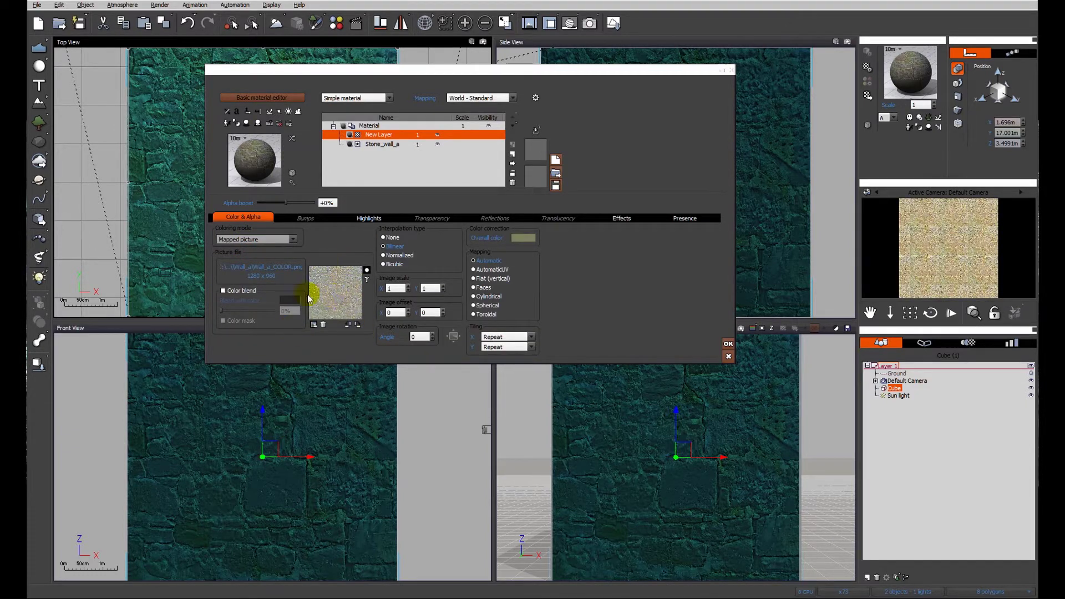
# Step: Load the graffiti PNG from Recents into the New Layer and use its alpha as transparency
pyautogui.click(312, 324)
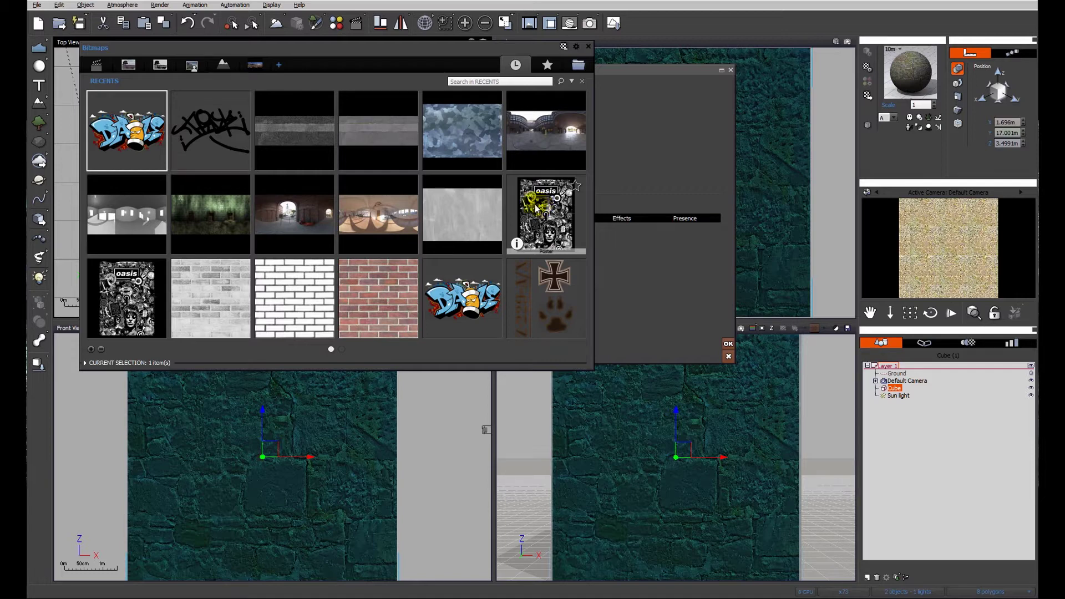
pyautogui.doubleClick(135, 142)
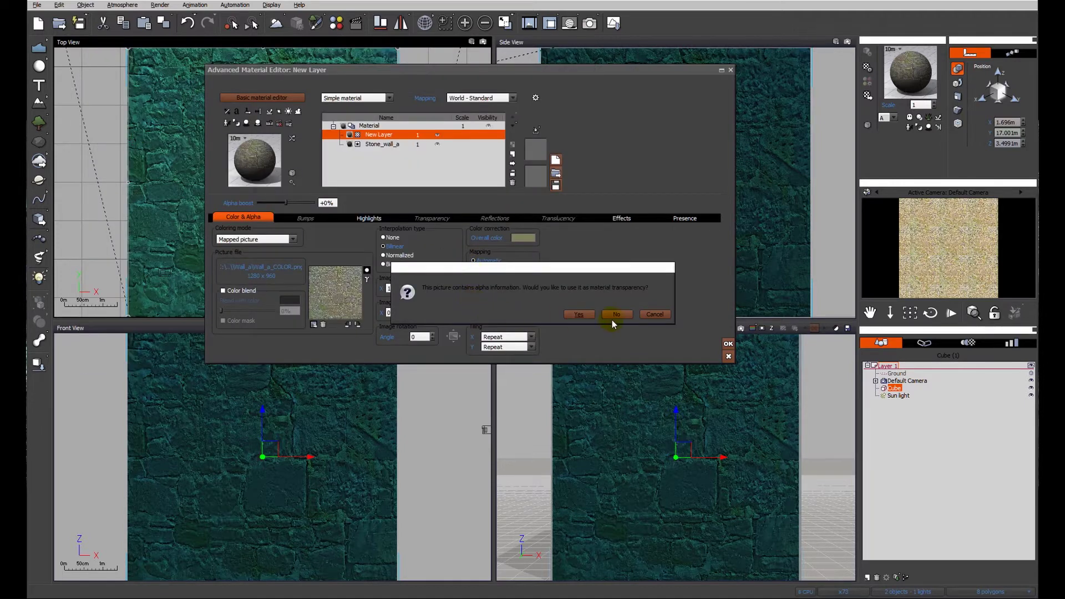
pyautogui.moveTo(577, 268); pyautogui.dragTo(529, 229)
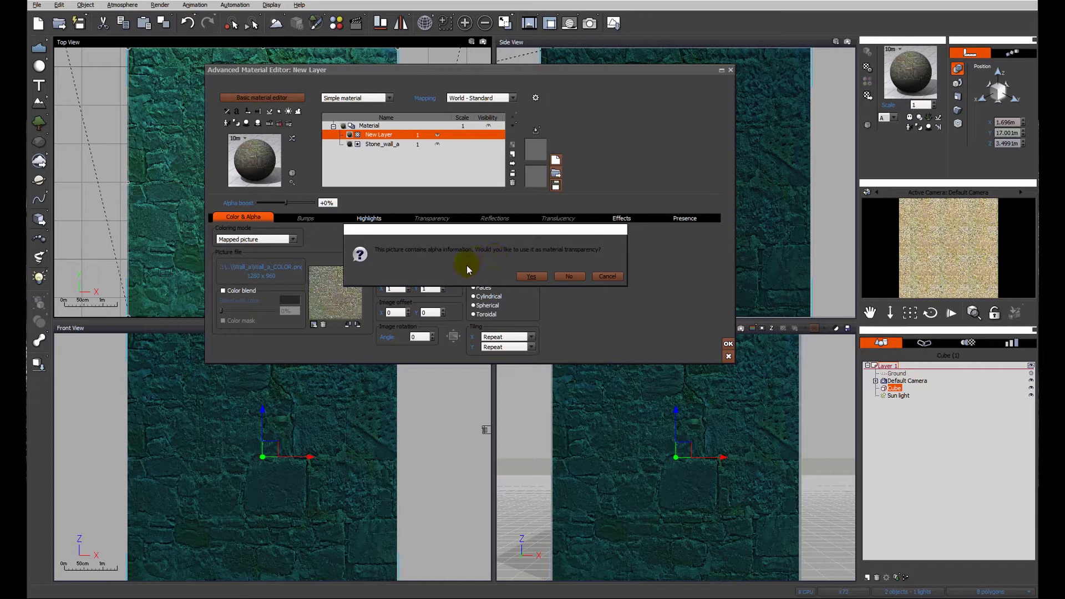
pyautogui.click(530, 277)
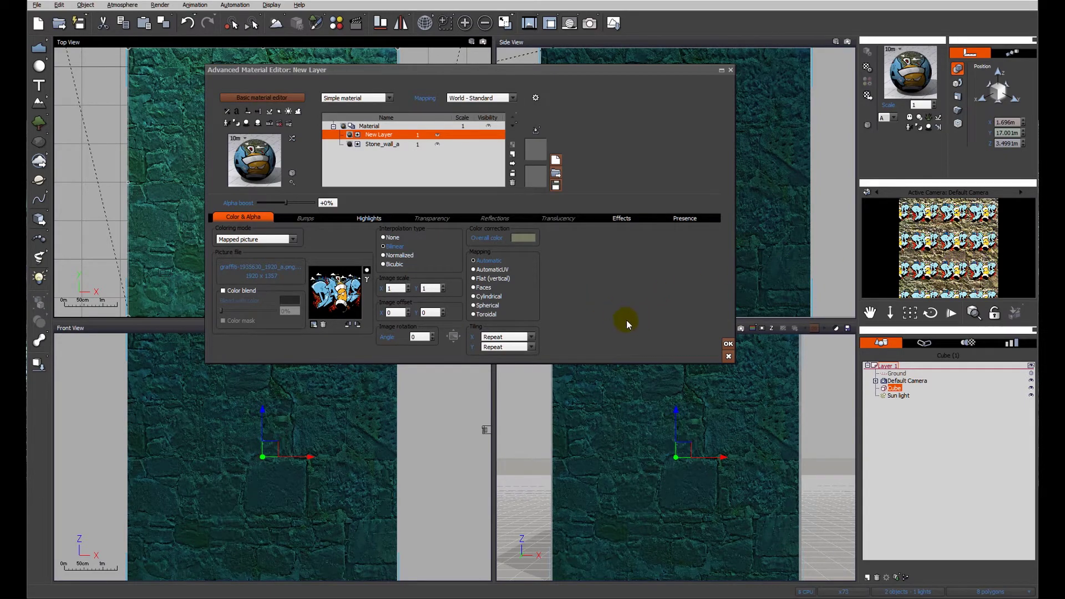
# Step: Set both Tiling X and Tiling Y of the graffiti picture to Once
pyautogui.click(533, 337)
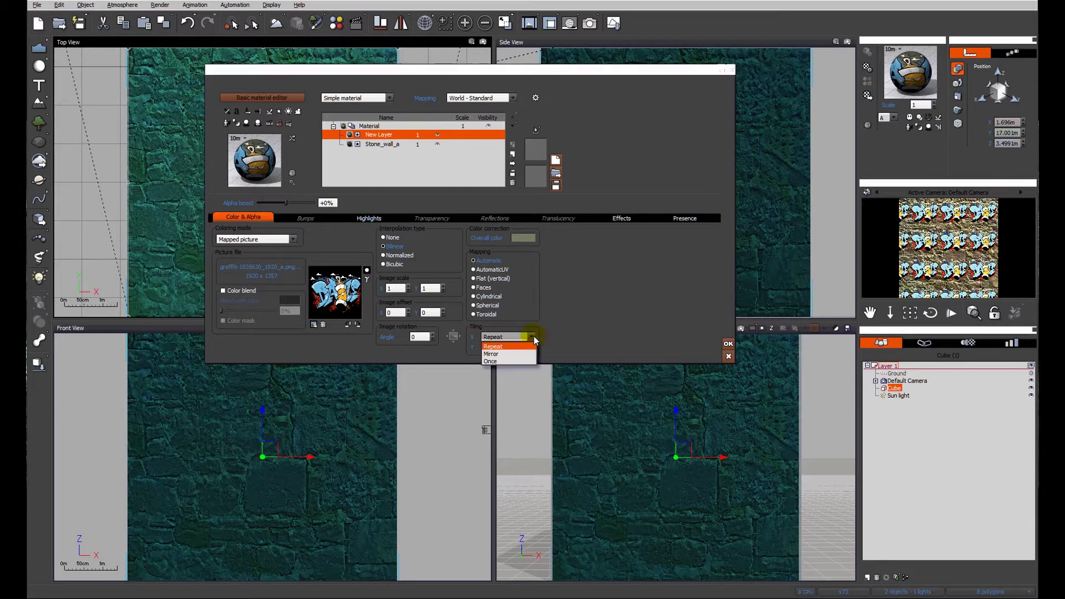
pyautogui.click(501, 361)
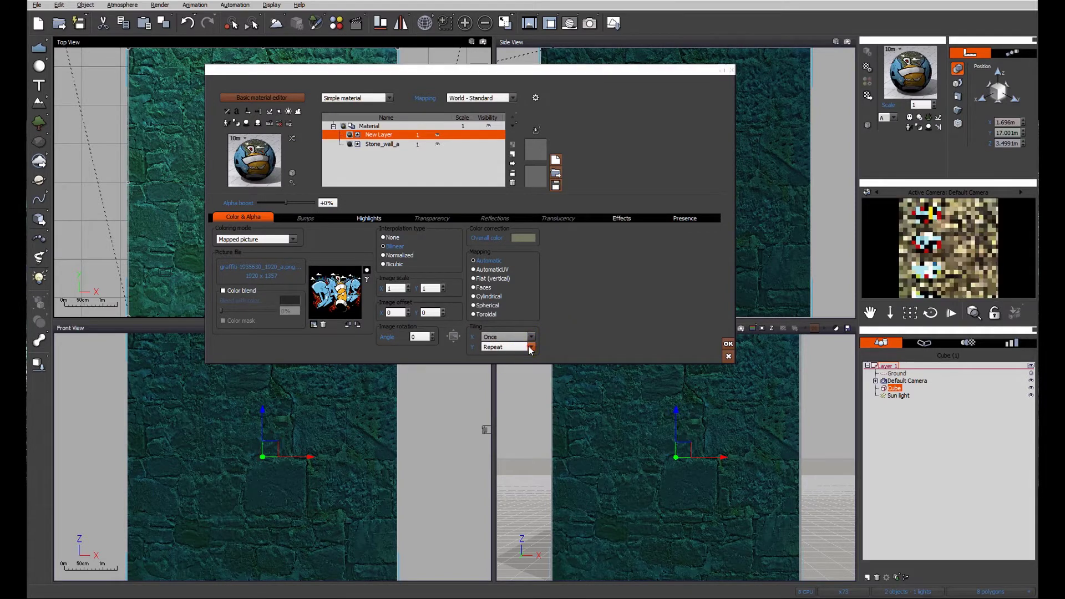
pyautogui.click(531, 347)
pyautogui.click(511, 371)
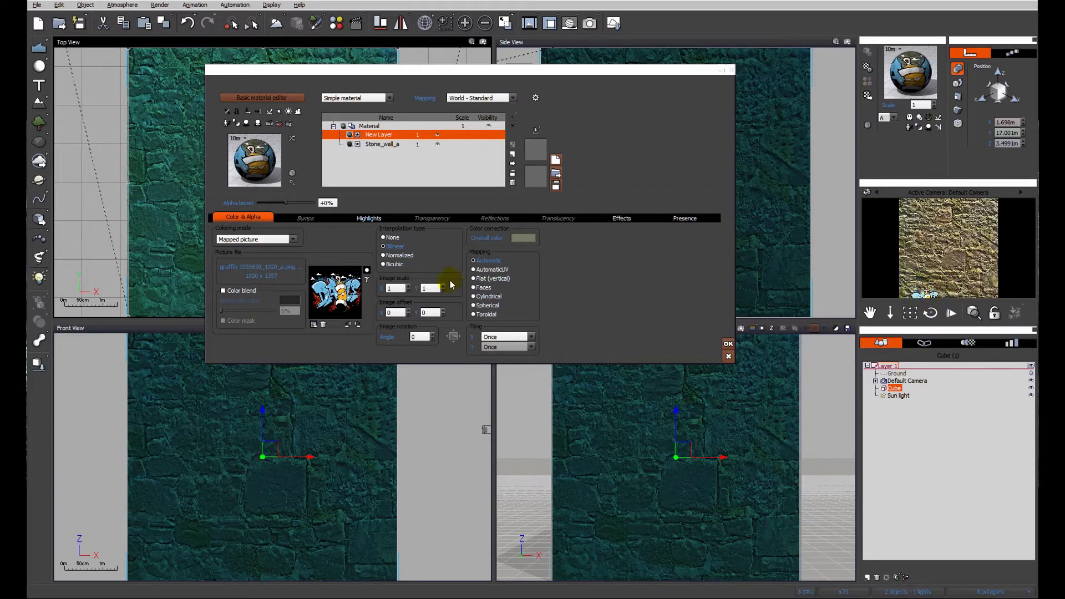
# Step: Set the graffiti's horizontal image scale to 1.5
pyautogui.click(429, 284)
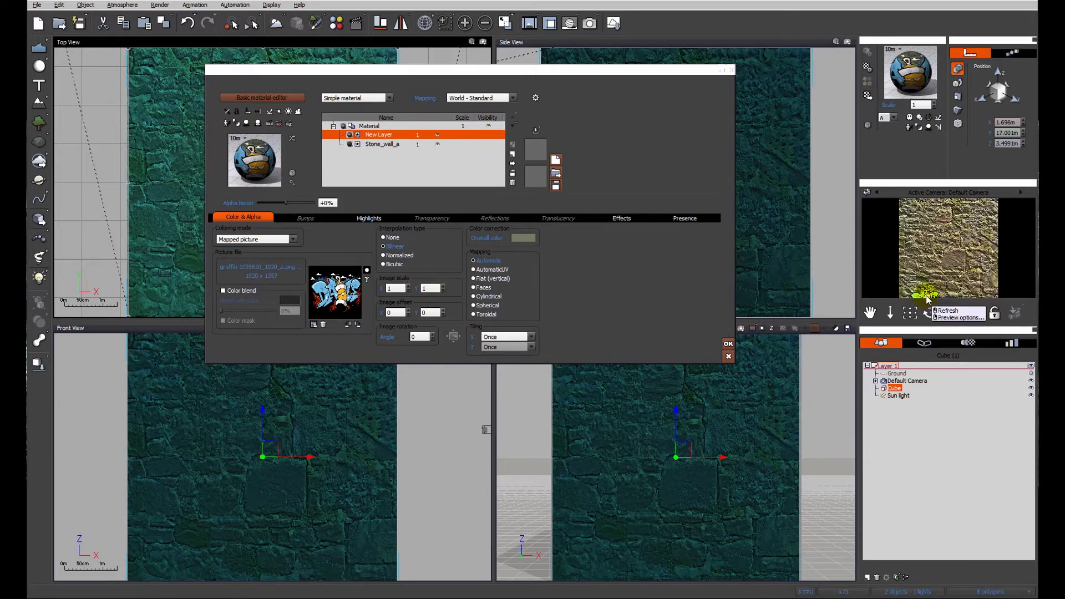
pyautogui.click(393, 288)
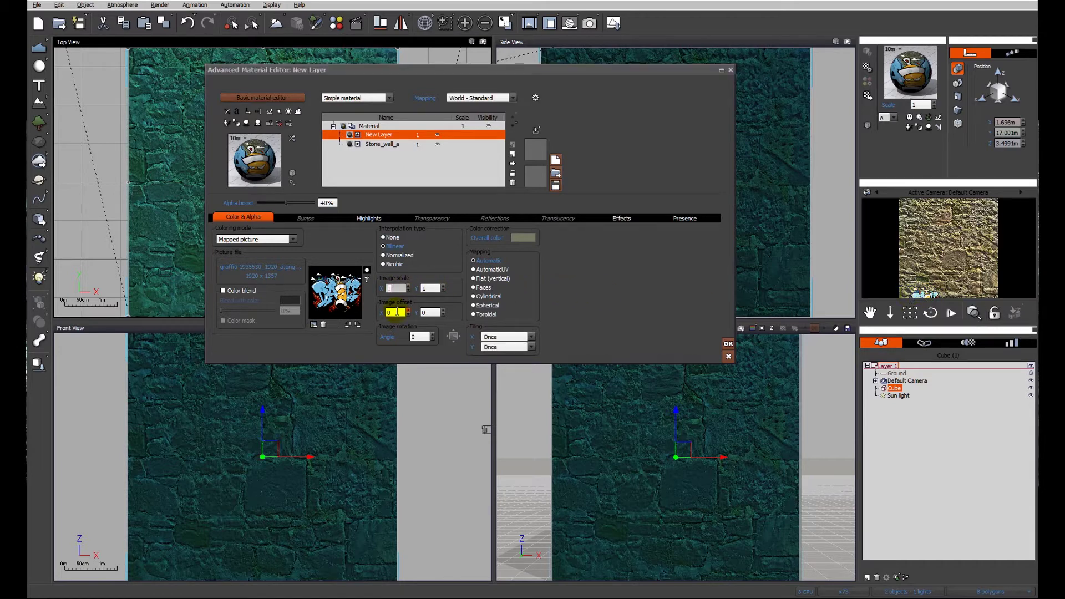
pyautogui.write('1.5')
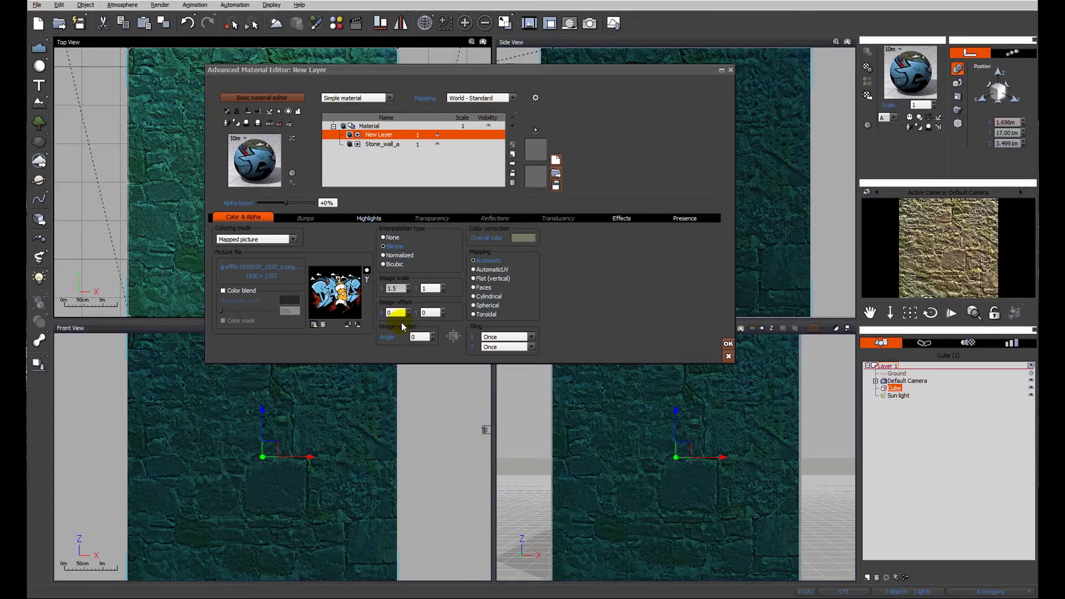
# Step: Open the graffiti picture's function graph and show the Projected Texture Map node's settings
pyautogui.rightClick(339, 296)
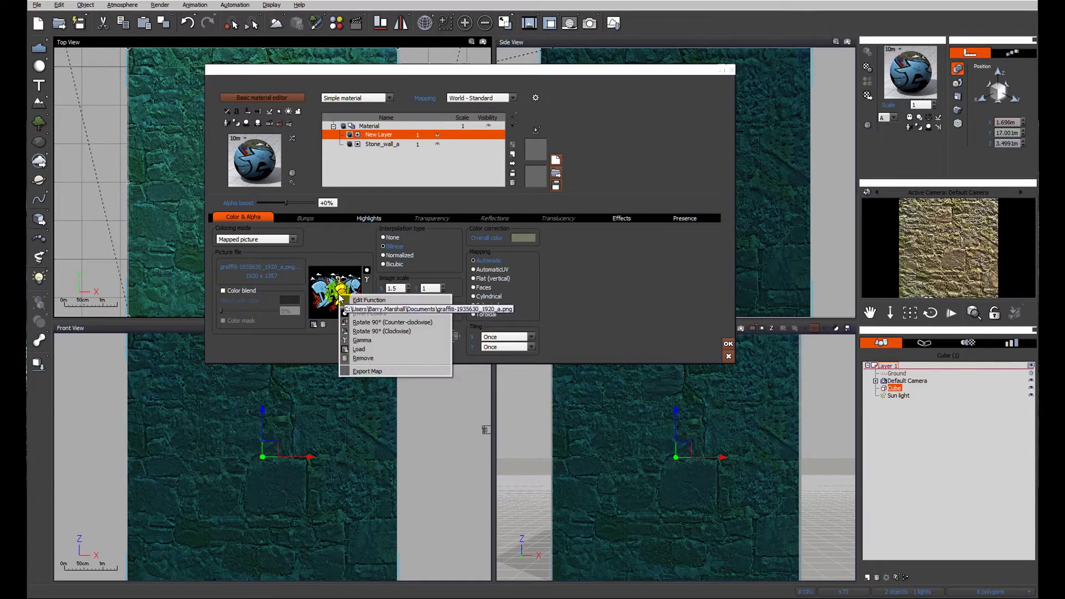
pyautogui.click(367, 300)
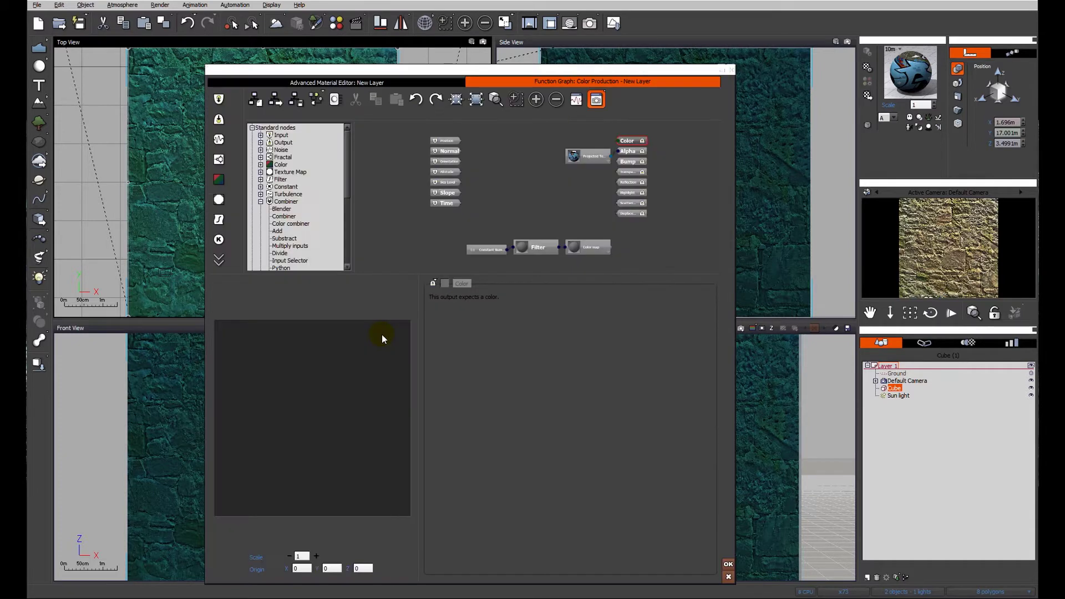
pyautogui.click(593, 158)
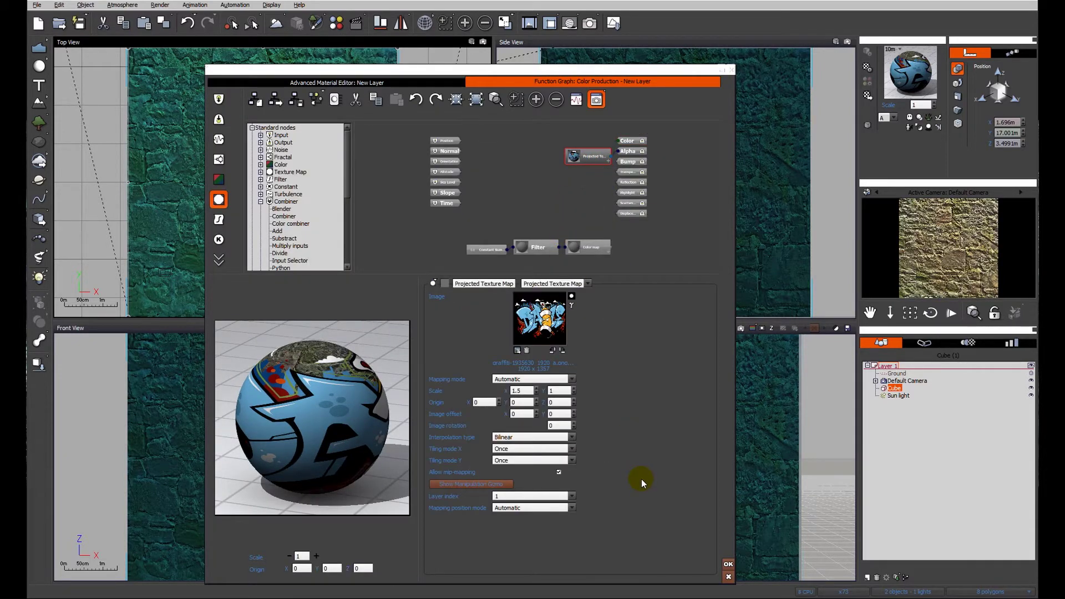
pyautogui.moveTo(590, 156); pyautogui.dragTo(537, 157)
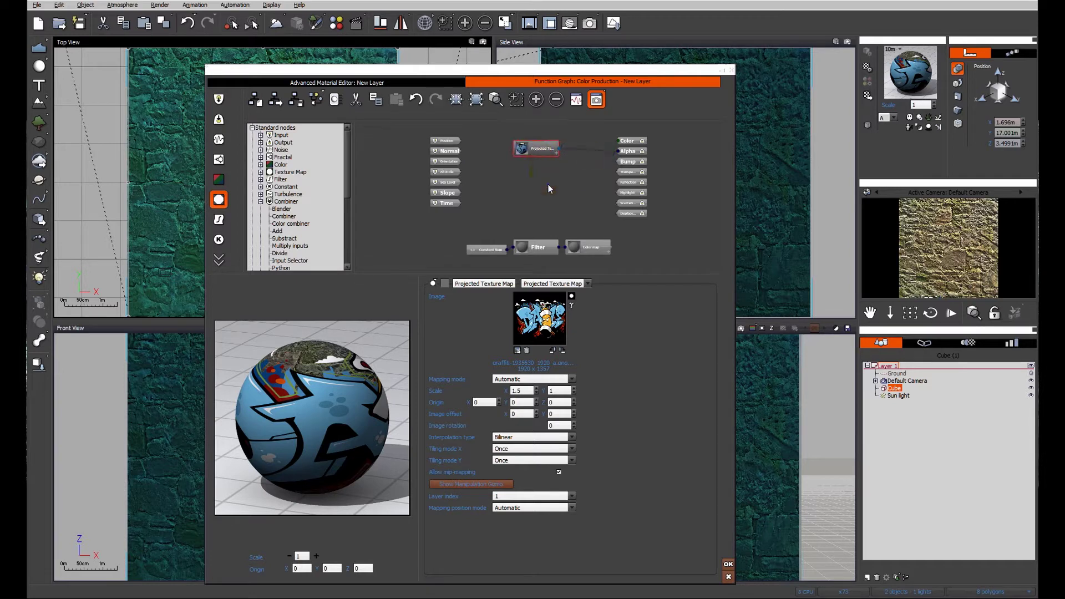
pyautogui.scroll(2, 549, 189)
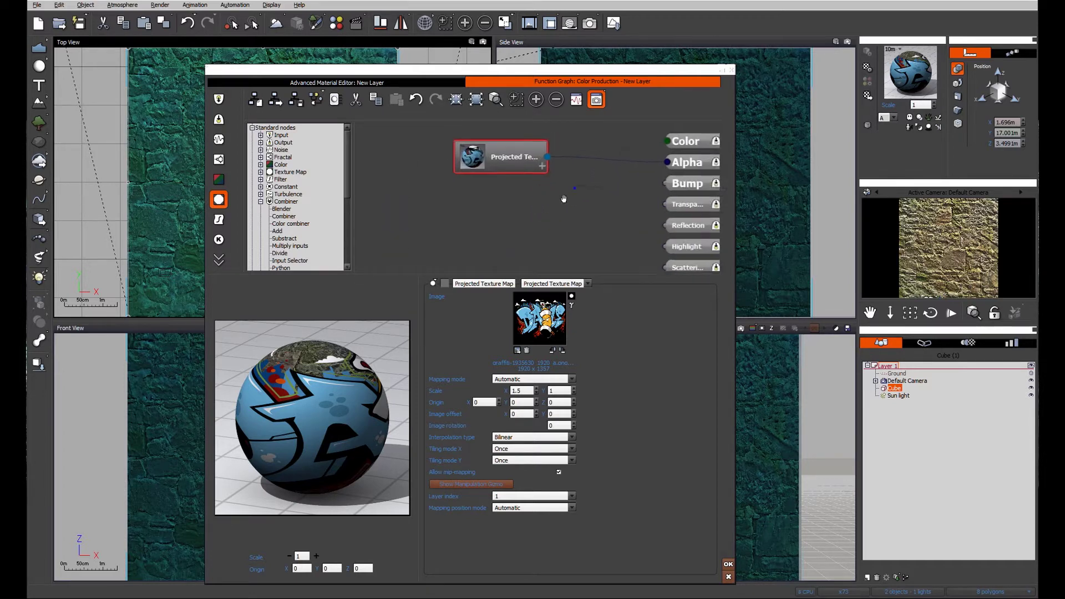
pyautogui.scroll(2, 529, 222)
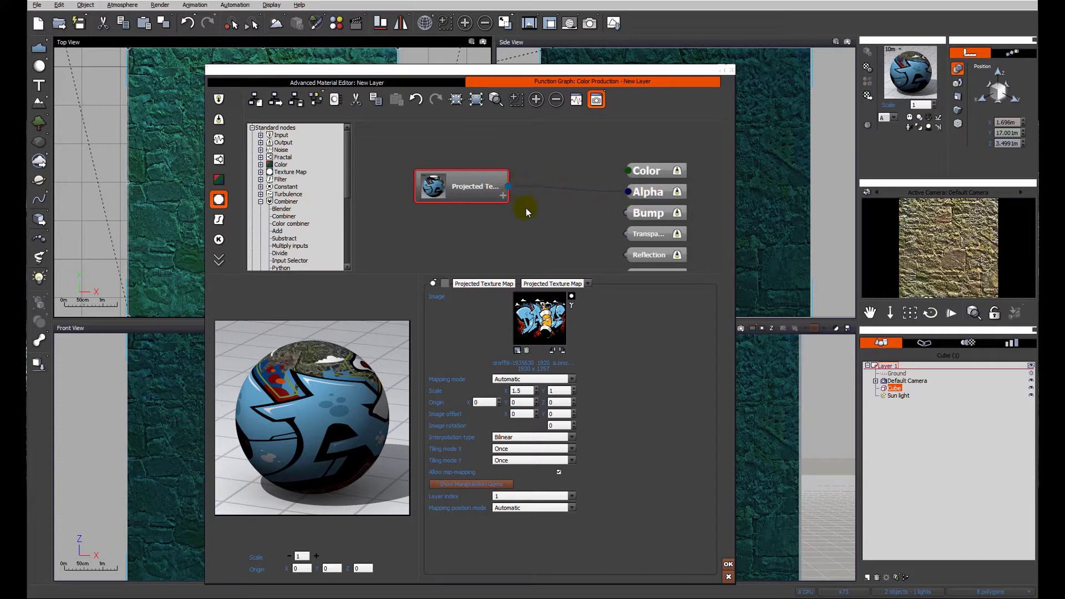
pyautogui.moveTo(525, 241); pyautogui.dragTo(532, 165)
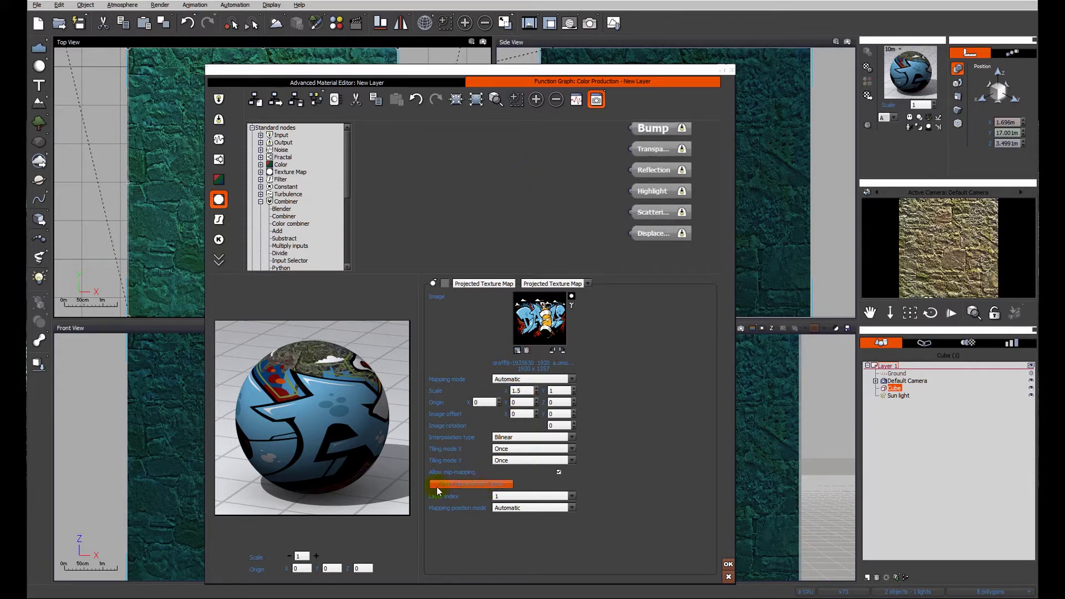
# Step: Drag the graffiti to the centre of the wall face, at offsets 0.54 and 2.09
pyautogui.click(482, 484)
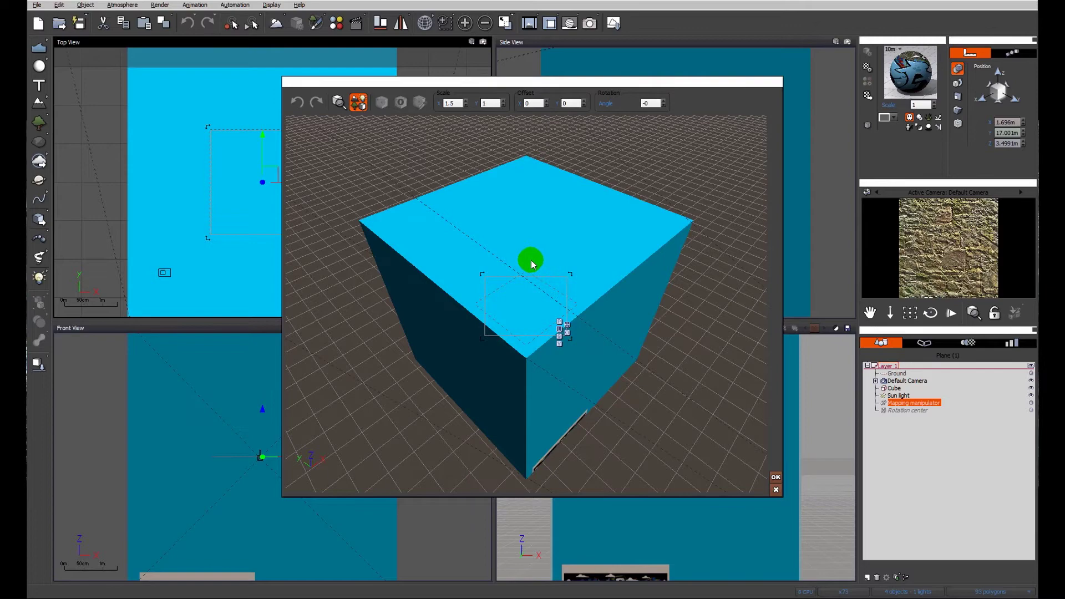
pyautogui.moveTo(530, 269); pyautogui.dragTo(462, 202)
pyautogui.moveTo(515, 384); pyautogui.dragTo(519, 428)
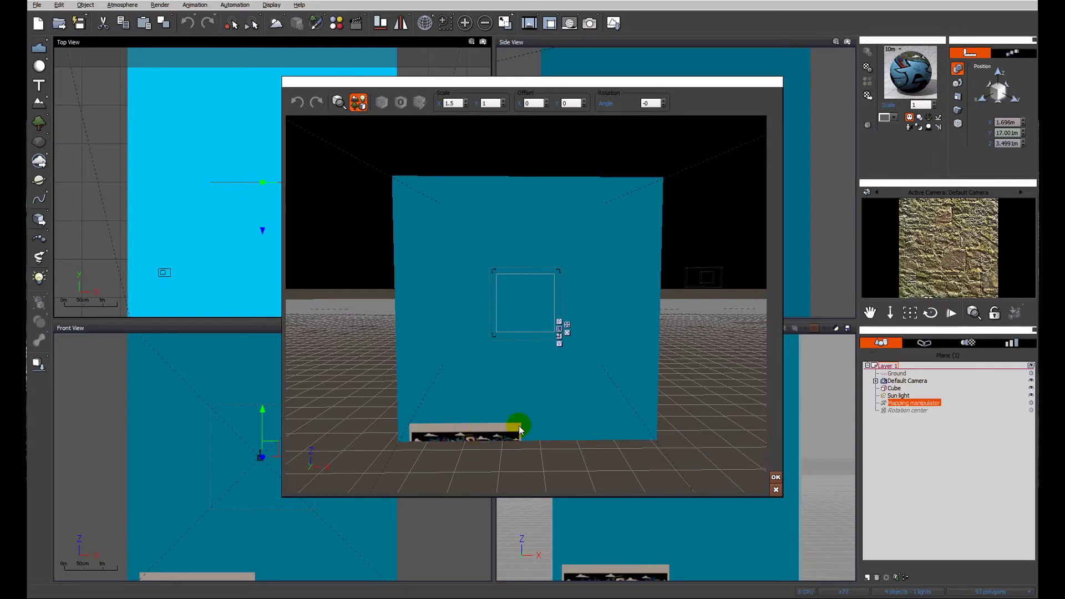
pyautogui.moveTo(410, 444); pyautogui.dragTo(519, 443)
pyautogui.moveTo(441, 425); pyautogui.dragTo(464, 431)
pyautogui.moveTo(513, 321); pyautogui.dragTo(550, 234)
pyautogui.moveTo(548, 444); pyautogui.dragTo(547, 445)
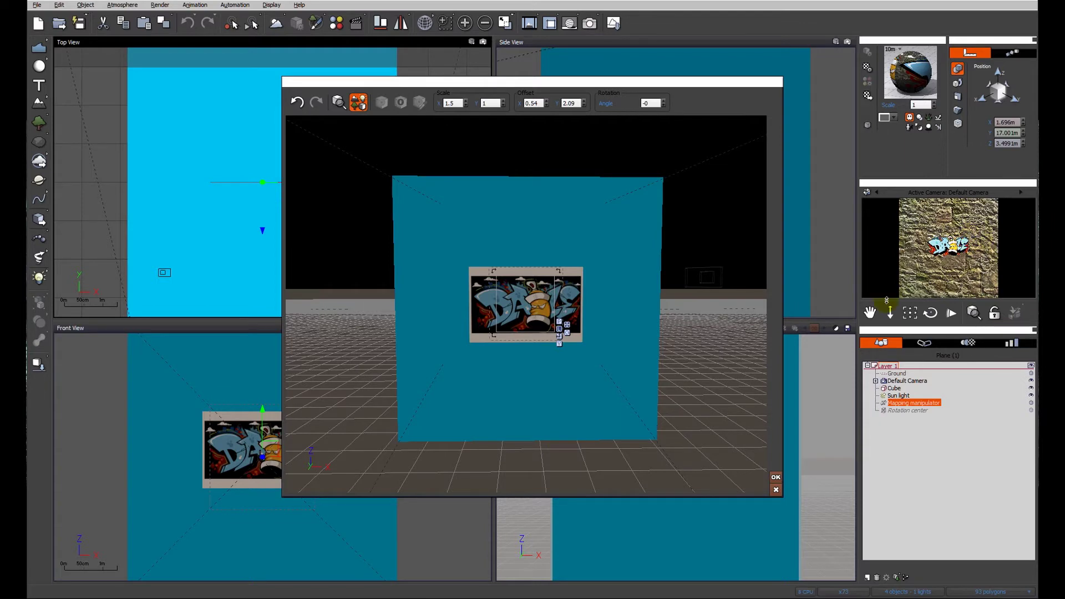
# Step: Confirm the decal placement, close the material editor, and render to check the graffiti
pyautogui.click(775, 478)
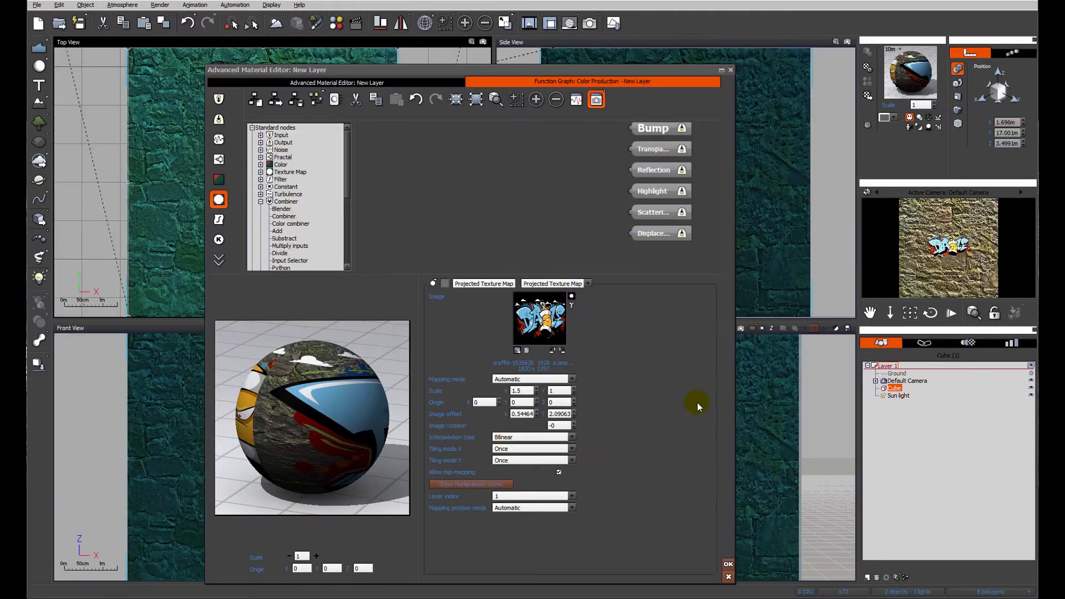
pyautogui.click(728, 564)
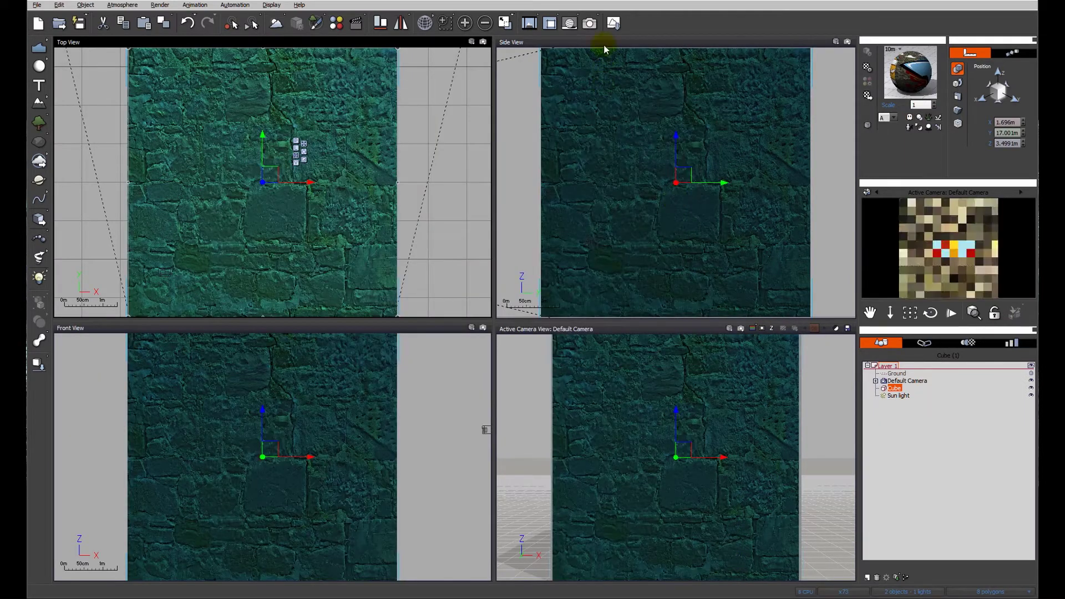
pyautogui.click(589, 23)
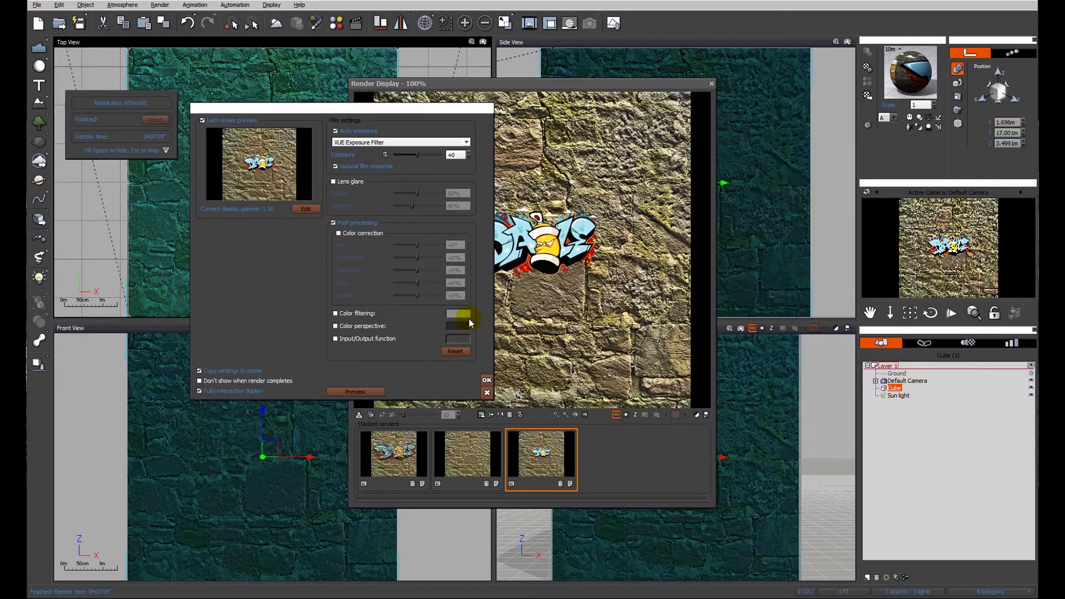
pyautogui.click(484, 382)
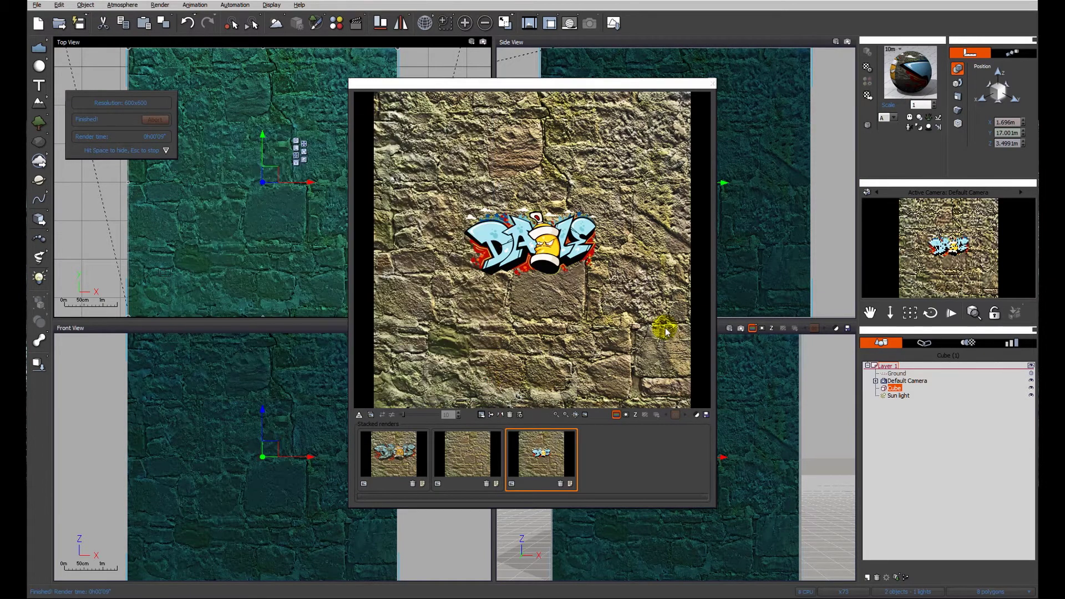
pyautogui.click(712, 84)
# Step: Reopen the wall material, set the New Layer's scale to 1.5, and open its texture function graph
pyautogui.rightClick(915, 81)
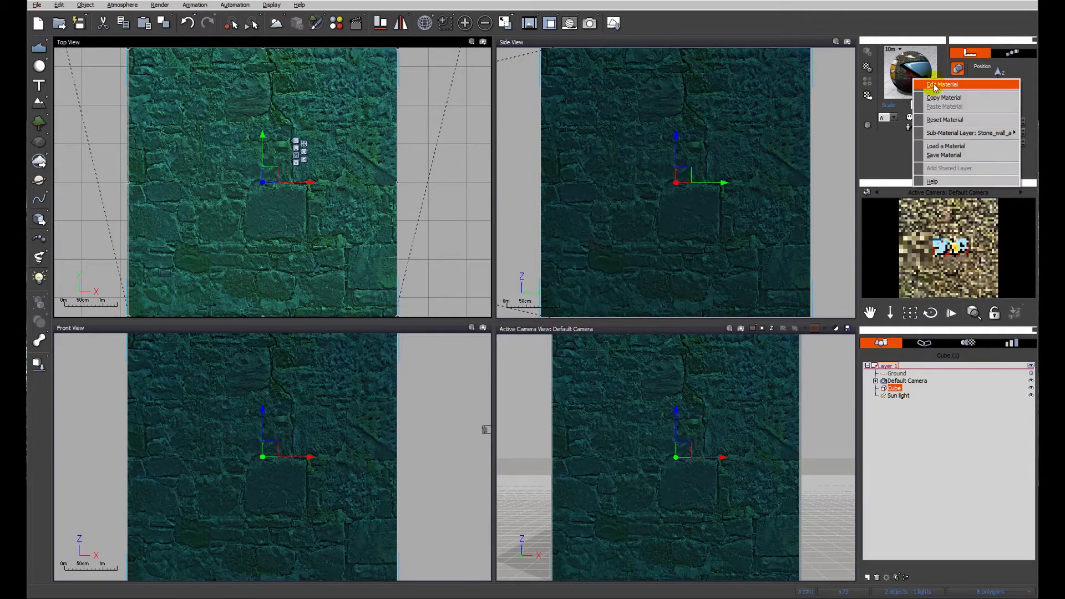
pyautogui.click(935, 85)
pyautogui.click(430, 135)
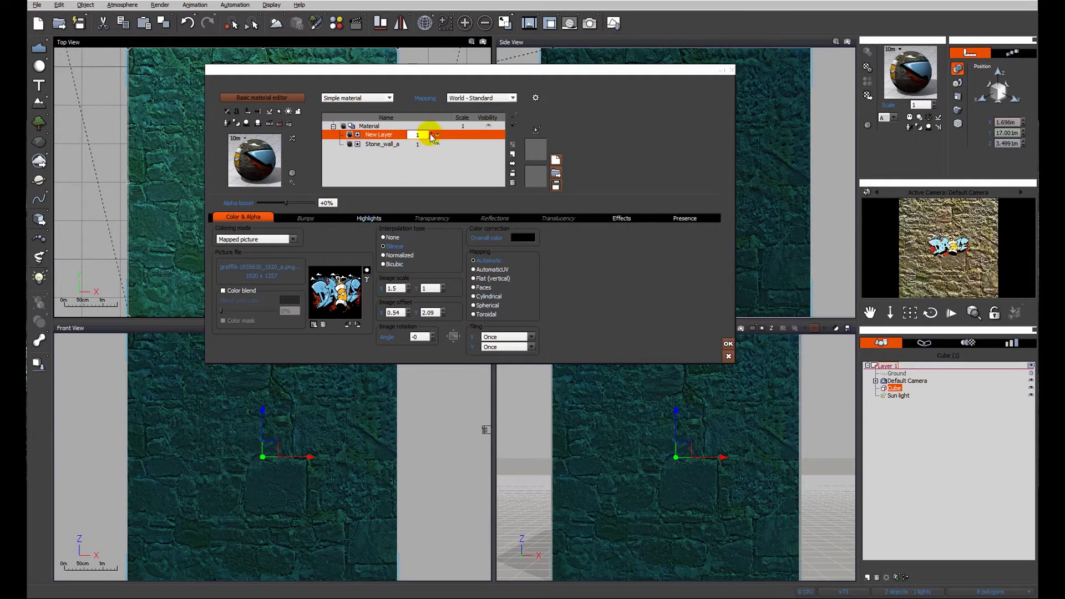
pyautogui.doubleClick(426, 135)
pyautogui.write('1.5')
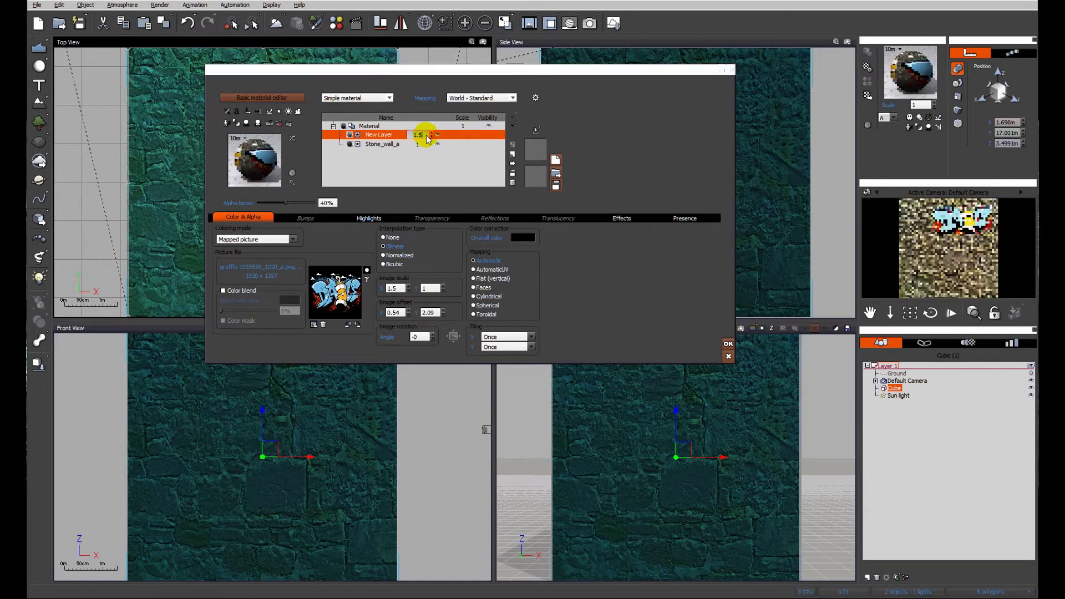
pyautogui.click(397, 176)
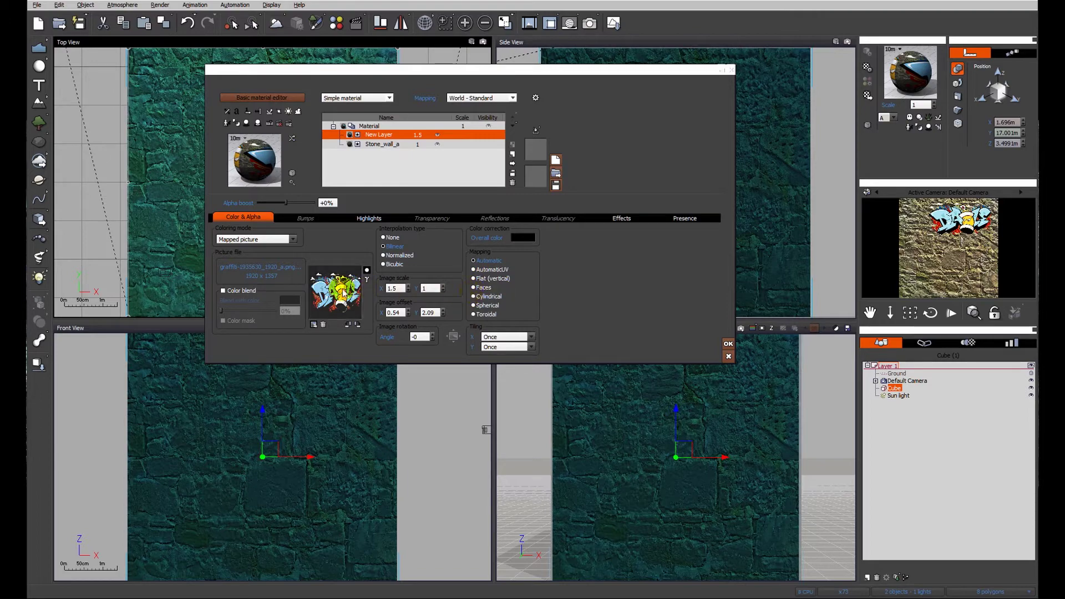
pyautogui.rightClick(343, 289)
pyautogui.click(365, 297)
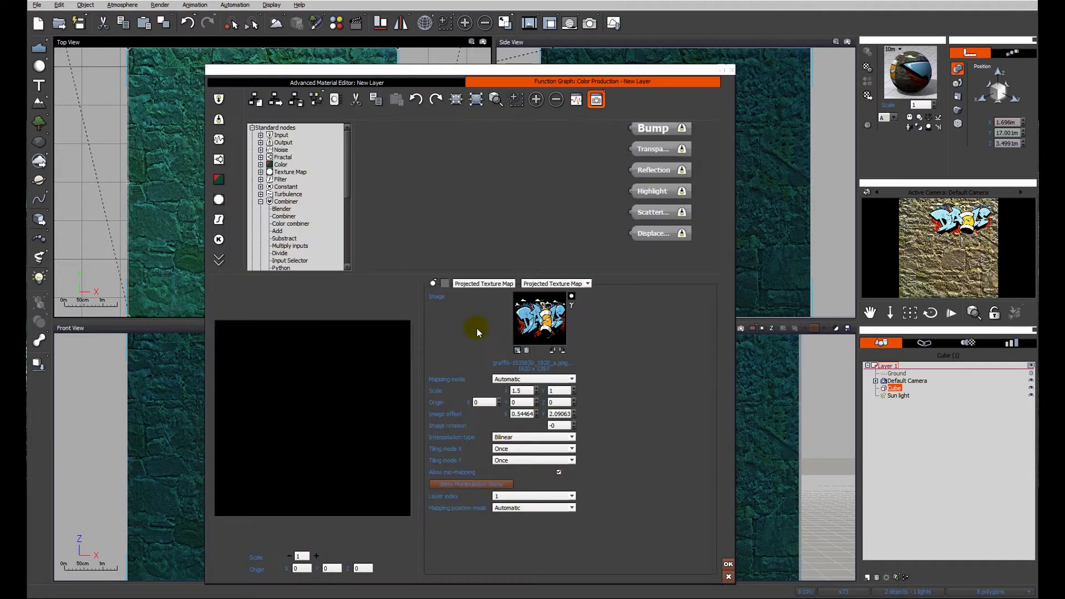
# Step: Move the enlarged graffiti on the wall face with the manipulation gizmo to offsets 0.38 and 1.5
pyautogui.click(461, 484)
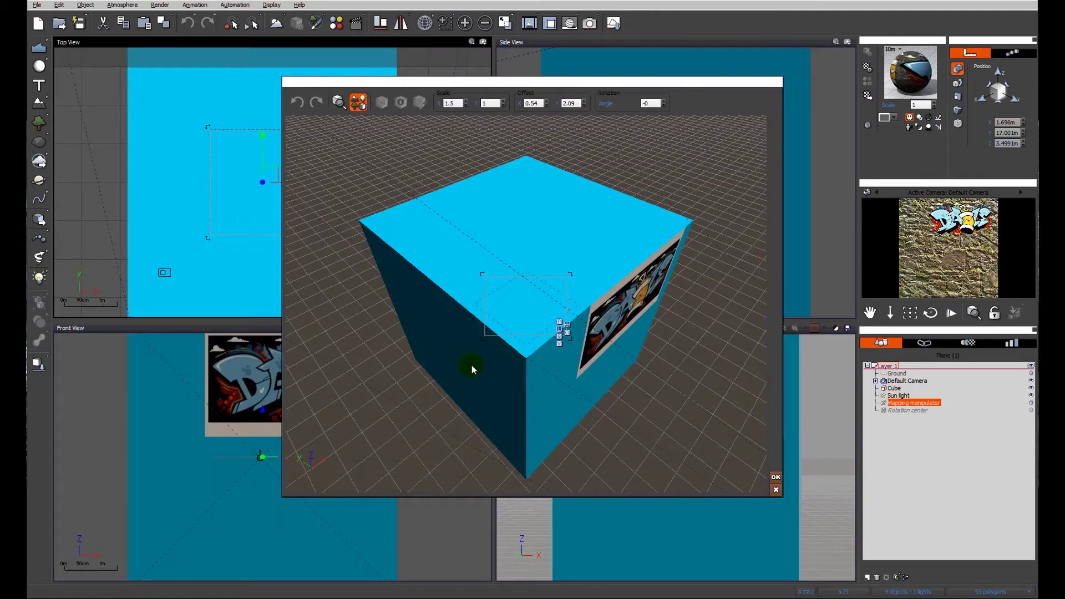
pyautogui.click(660, 411)
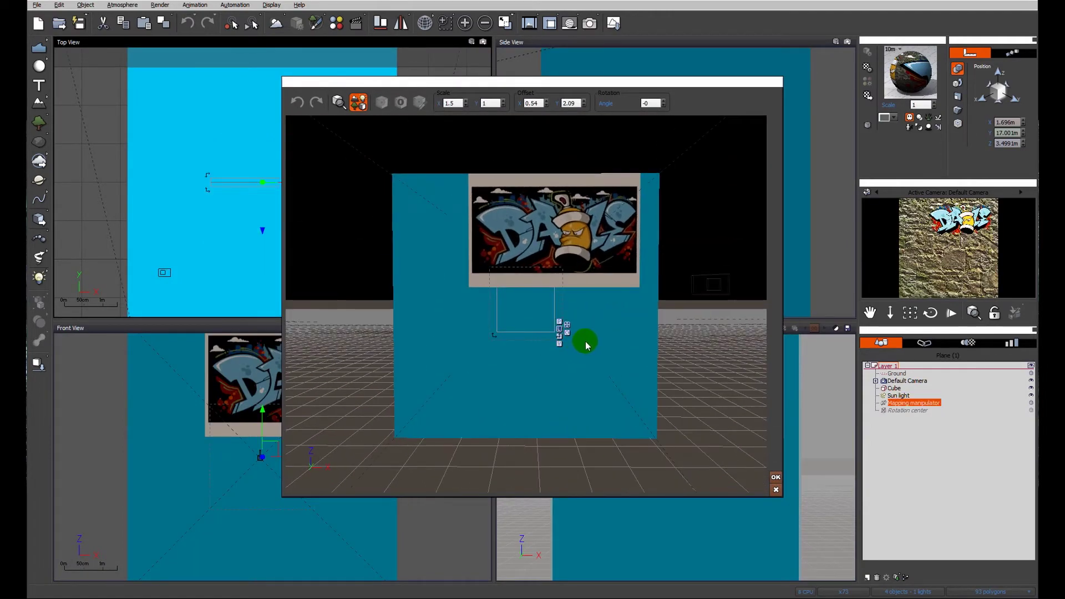
pyautogui.moveTo(533, 306); pyautogui.dragTo(513, 341)
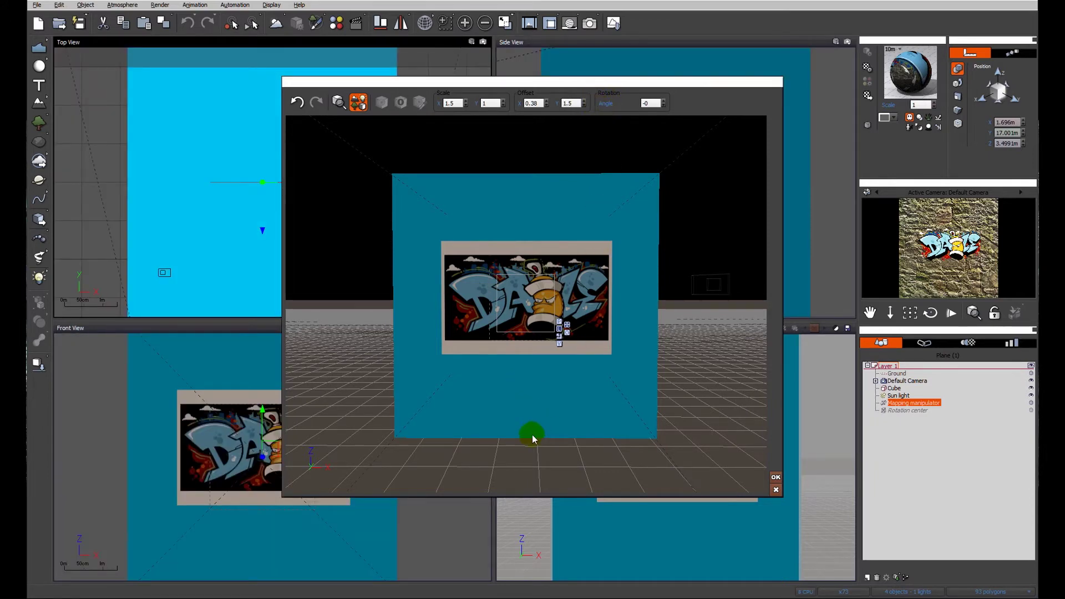
# Step: Reset the graffiti's rotation angle to 0, dismissing an unrelated login pop-up along the way
pyautogui.click(650, 105)
pyautogui.click(545, 377)
pyautogui.click(524, 338)
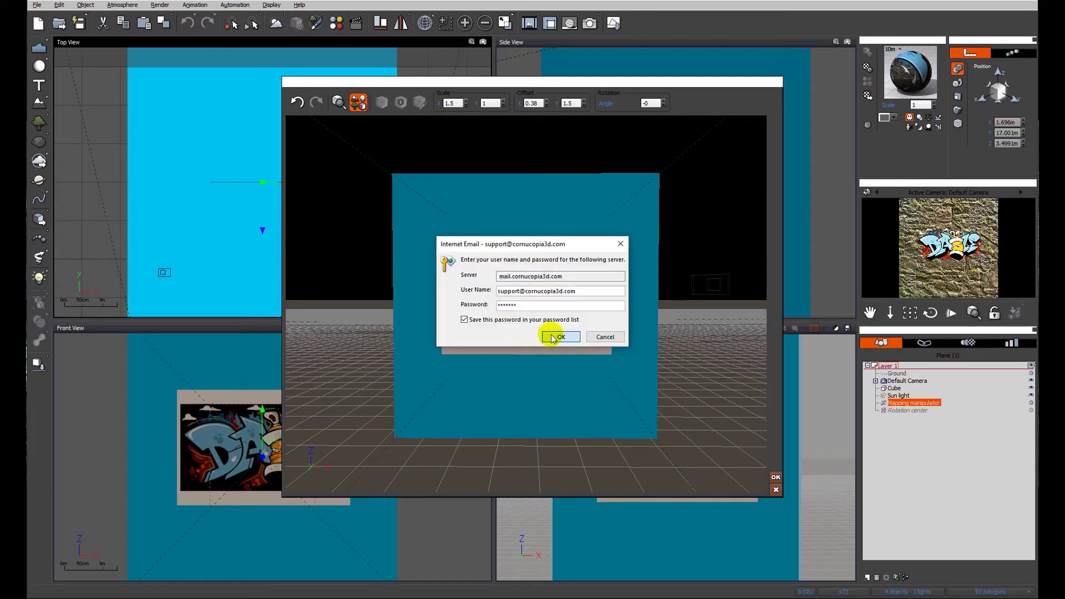
pyautogui.click(552, 335)
pyautogui.moveTo(528, 337); pyautogui.dragTo(543, 332)
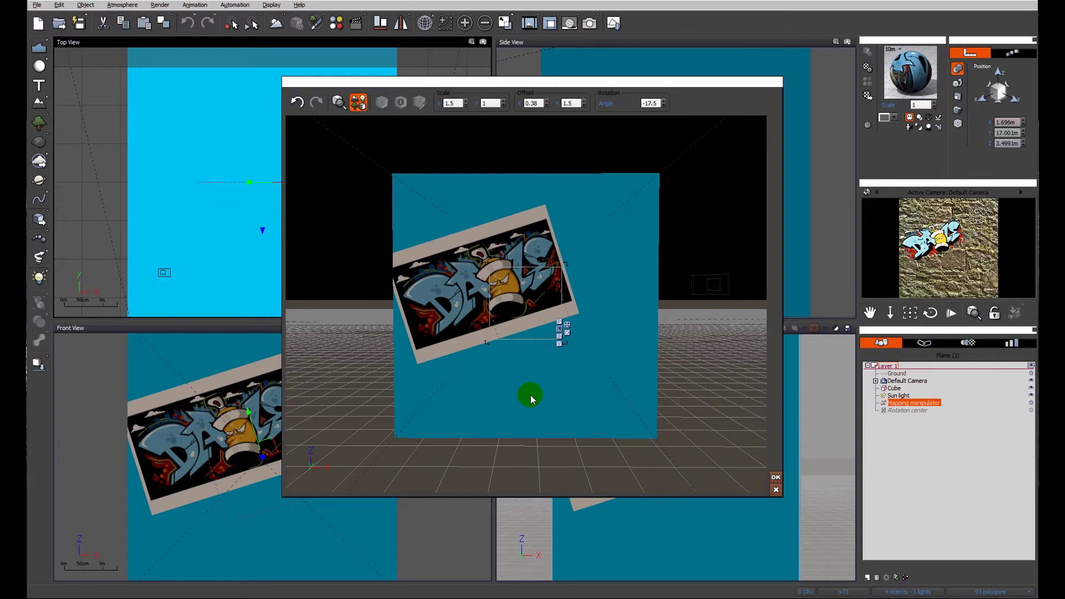
pyautogui.click(650, 105)
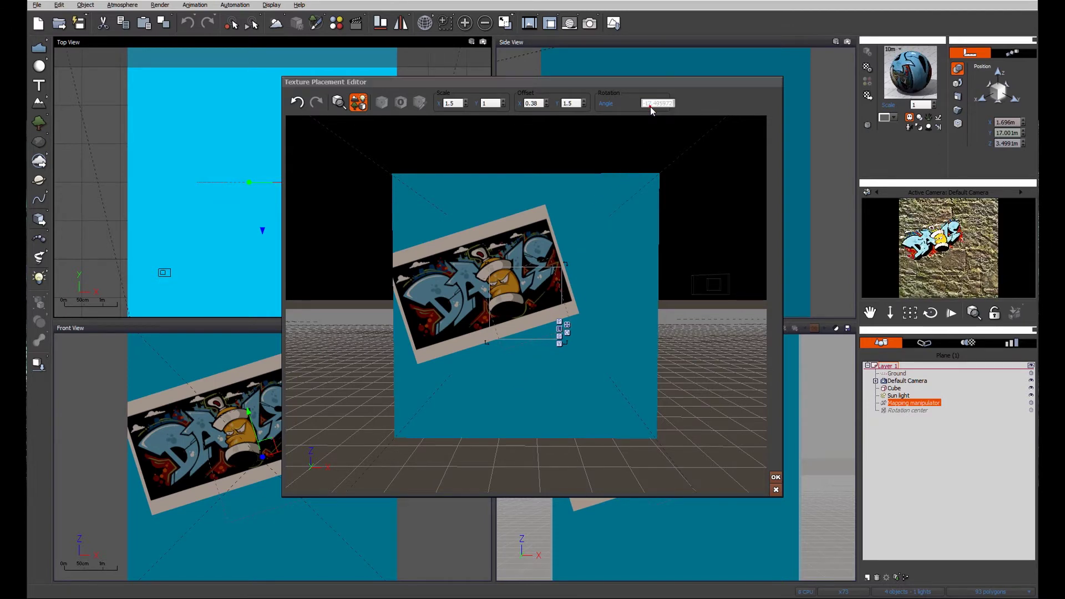
pyautogui.write('0')
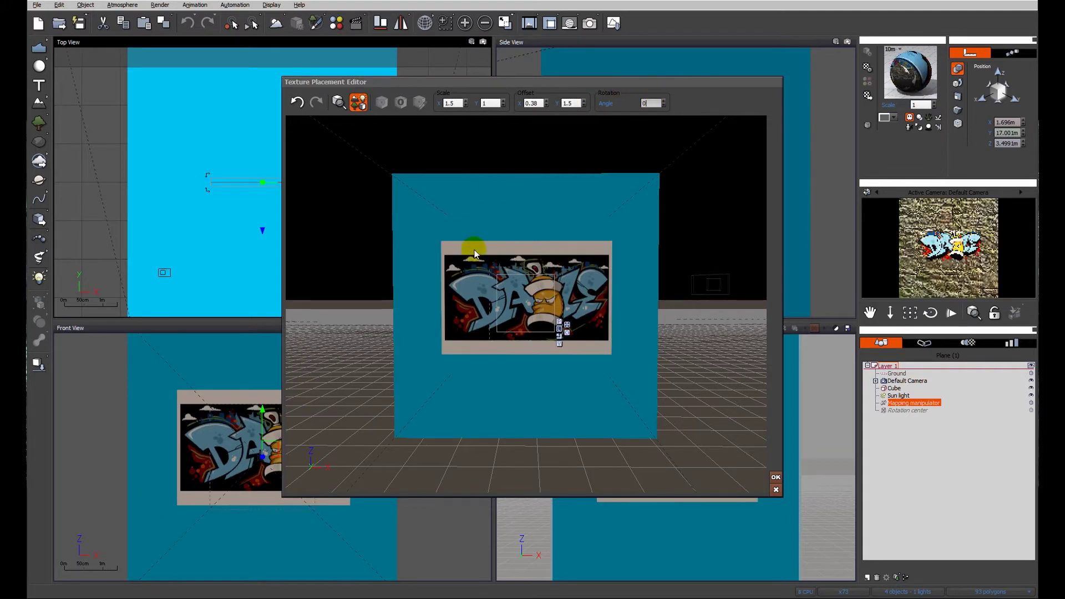
pyautogui.click(474, 251)
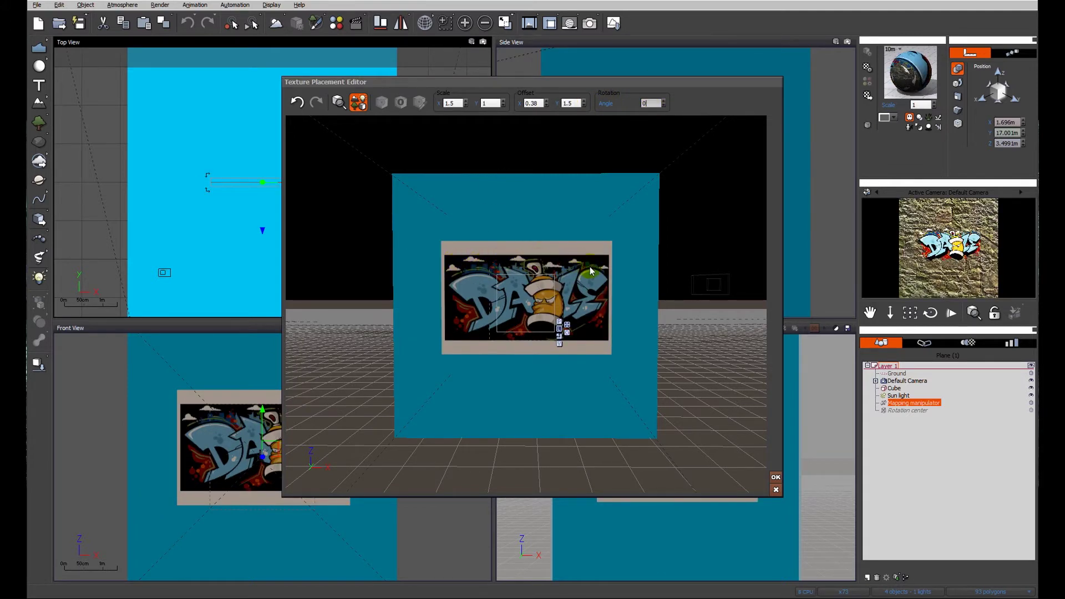
# Step: Confirm the texture placement and material changes, closing both editors
pyautogui.click(438, 269)
pyautogui.click(563, 428)
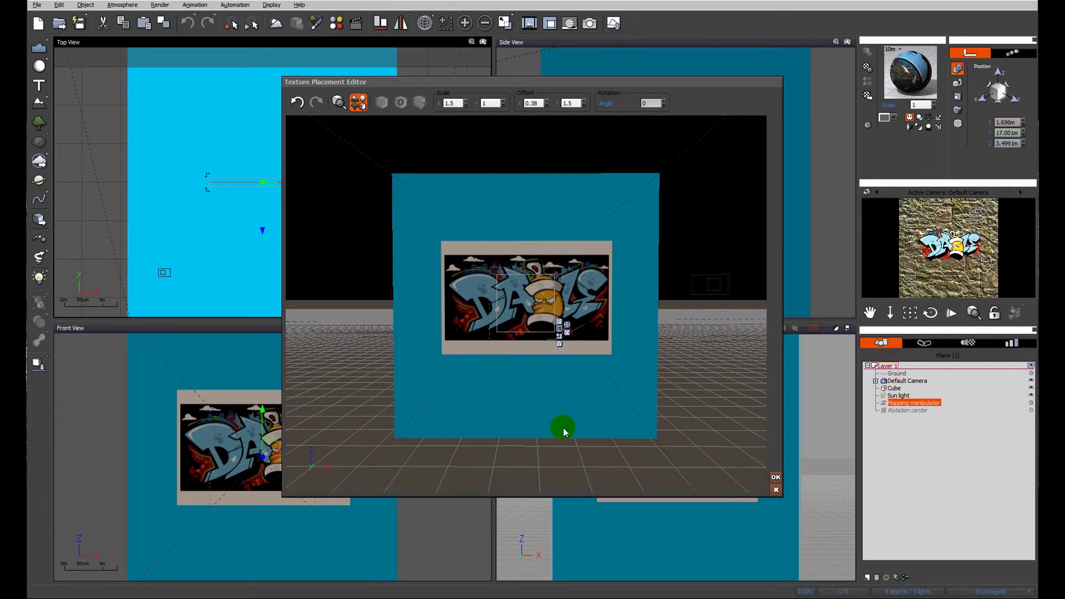
pyautogui.click(775, 477)
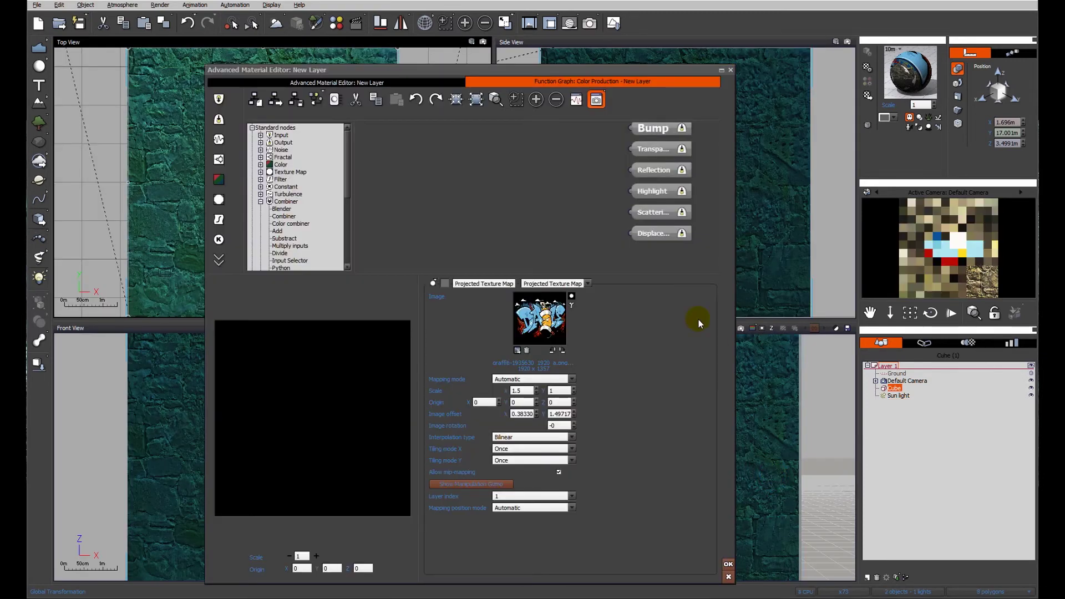
pyautogui.click(728, 564)
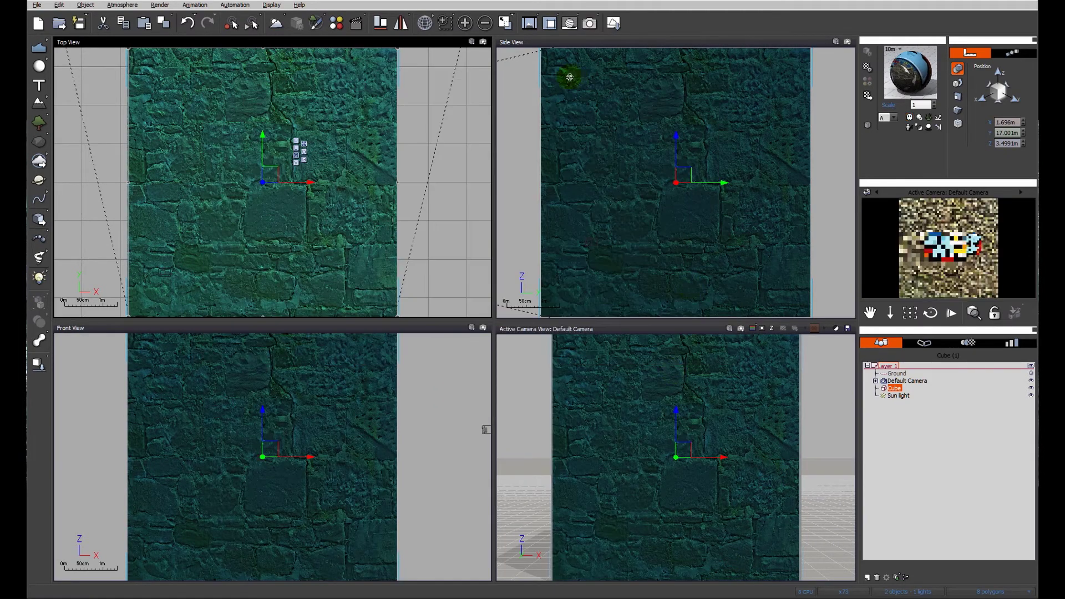
# Step: Render the scene and dismiss the post-render settings to inspect the enlarged graffiti
pyautogui.click(588, 23)
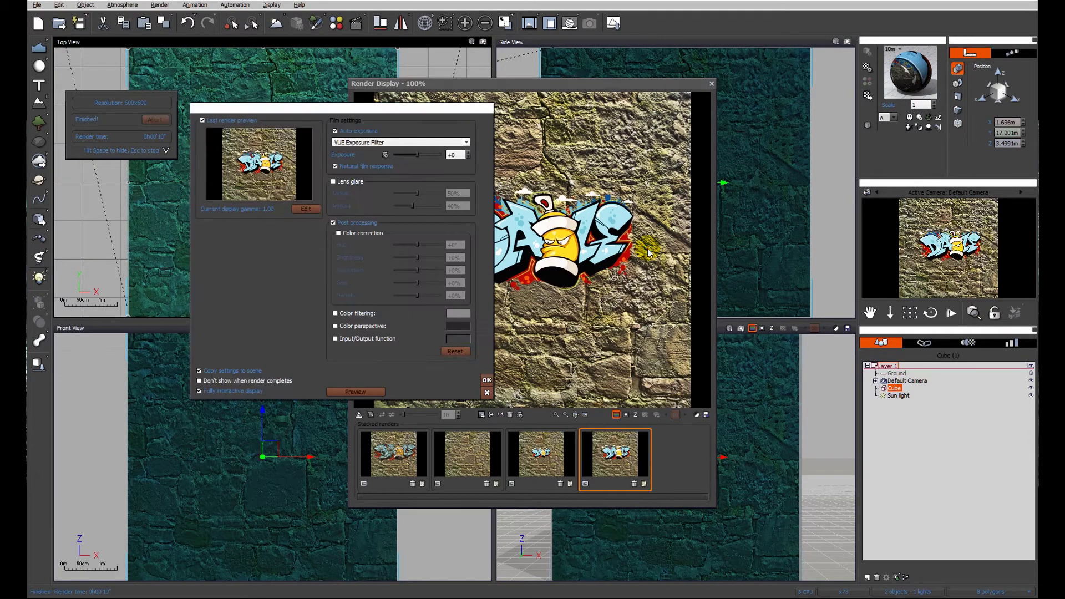
pyautogui.click(486, 381)
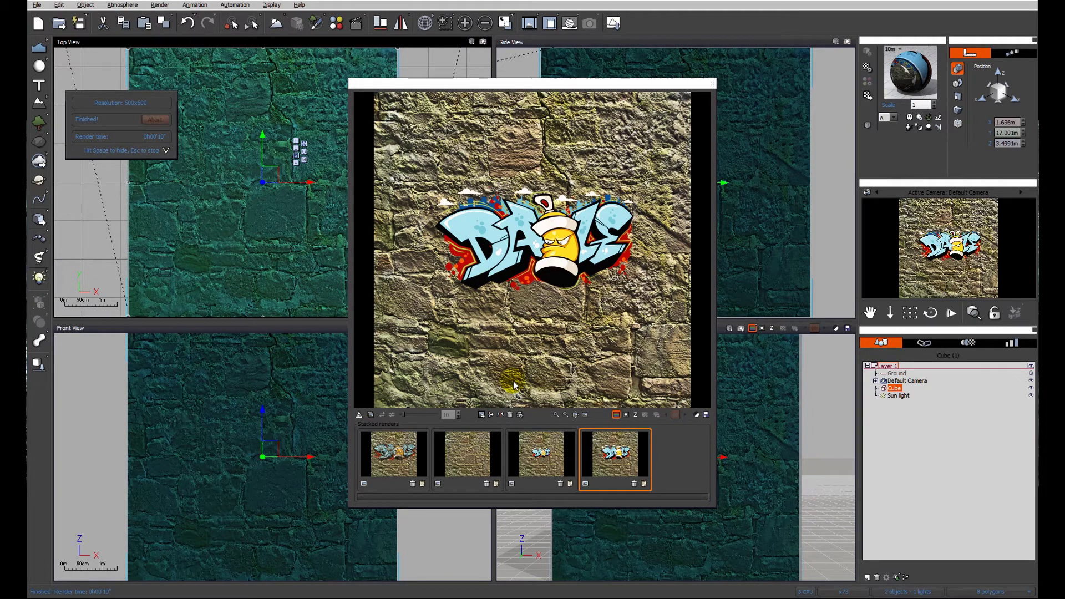
# Step: Close the finished render and open the cube's material for editing
pyautogui.click(712, 84)
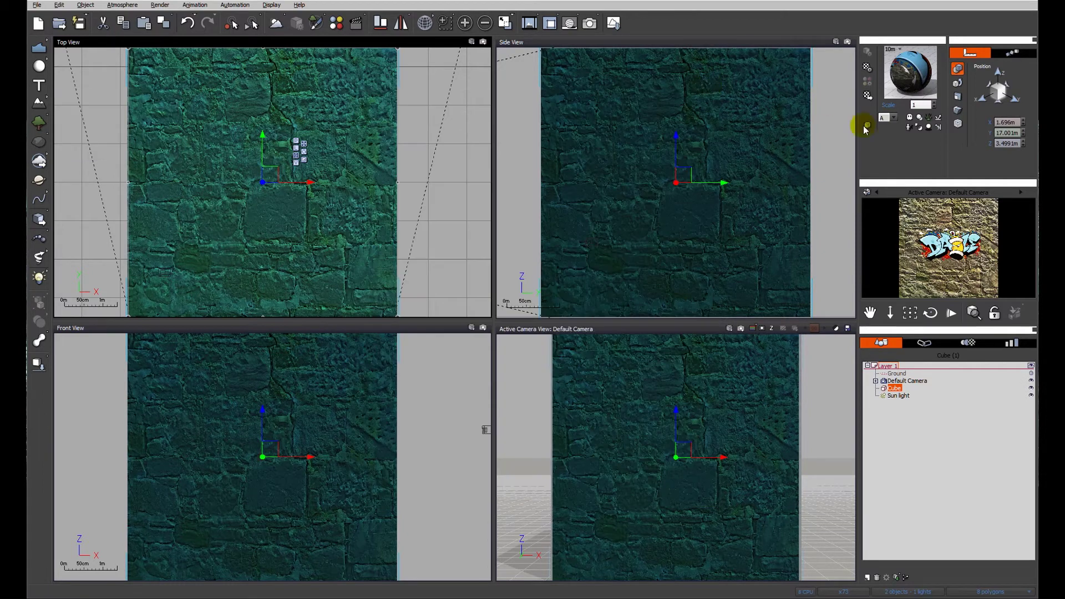
pyautogui.rightClick(901, 75)
pyautogui.click(920, 82)
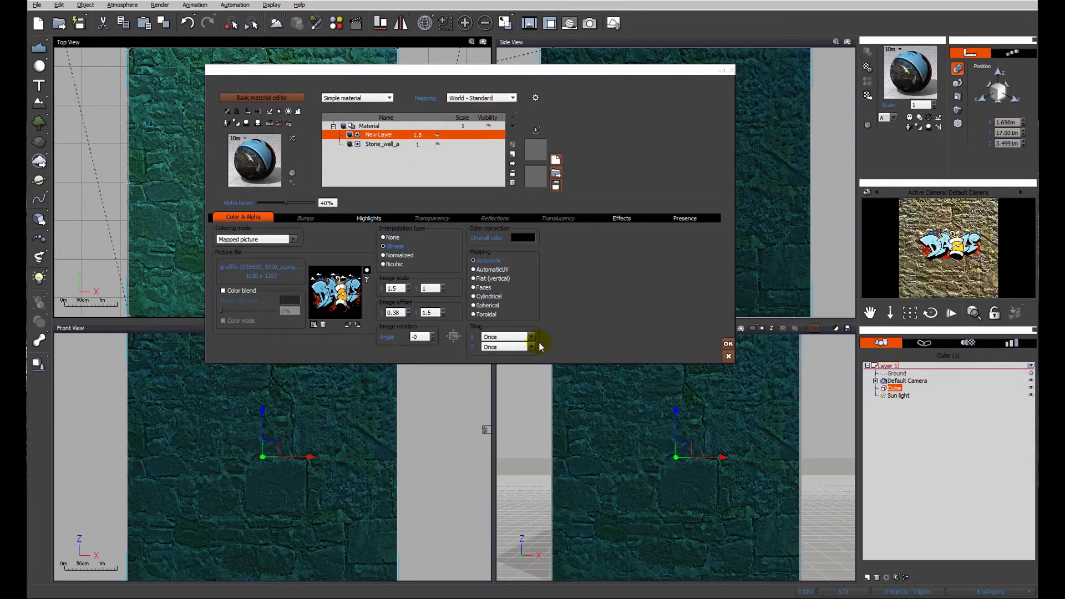
# Step: Set the graffiti layer's 'Add to underlying layer bumps' to 100% and start a test render
pyautogui.click(297, 219)
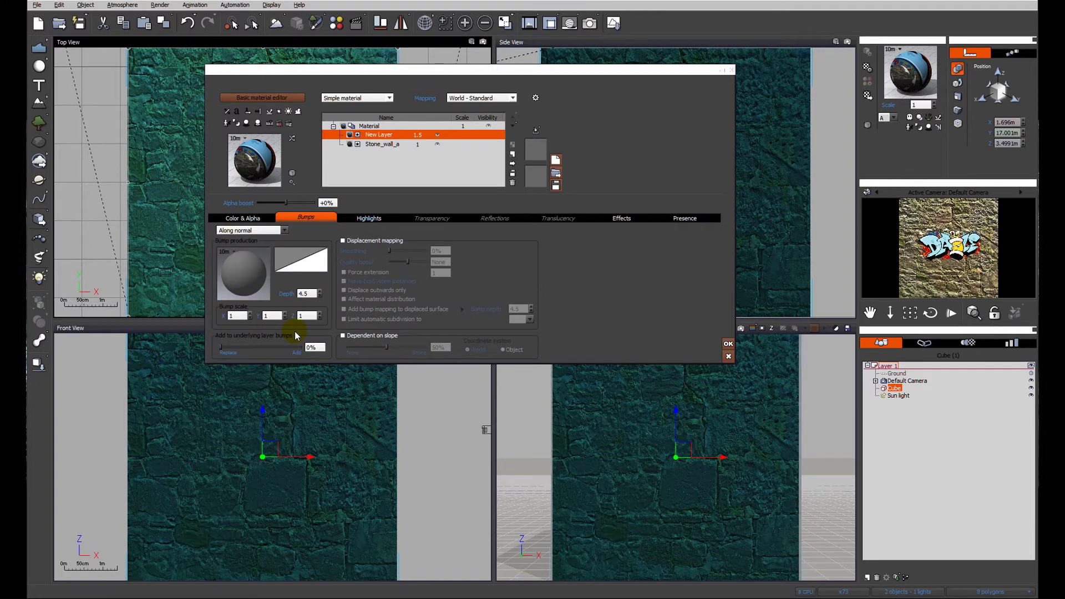
pyautogui.click(246, 266)
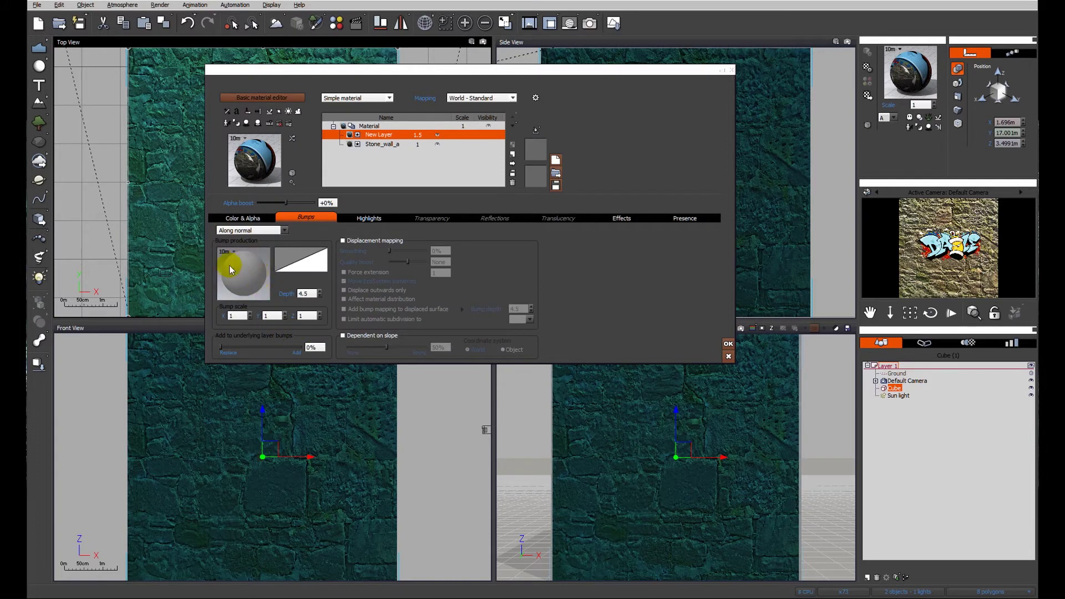
pyautogui.click(244, 314)
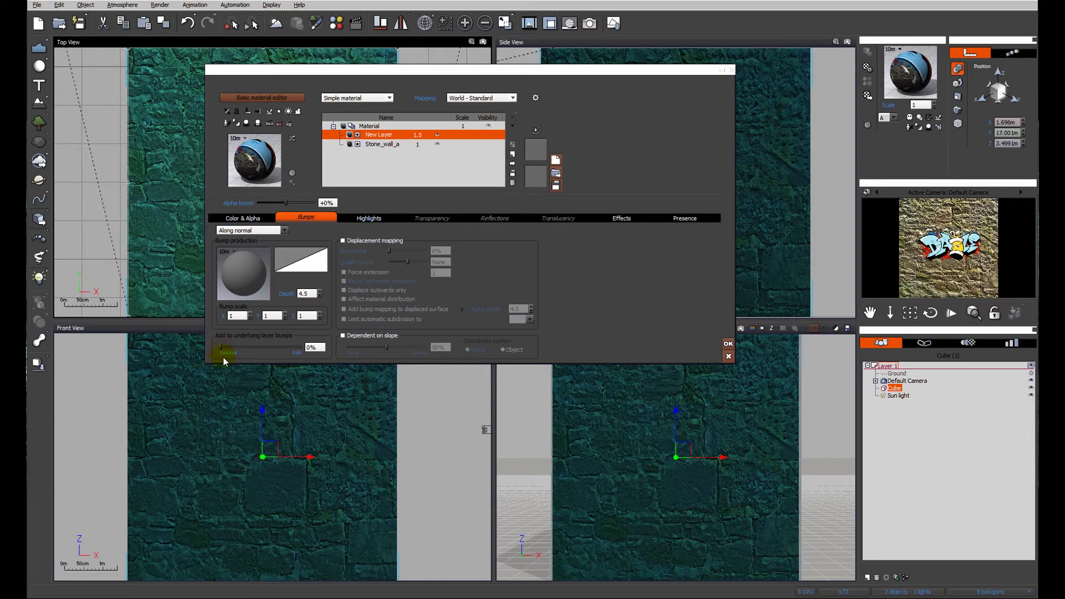
pyautogui.moveTo(222, 348); pyautogui.dragTo(303, 349)
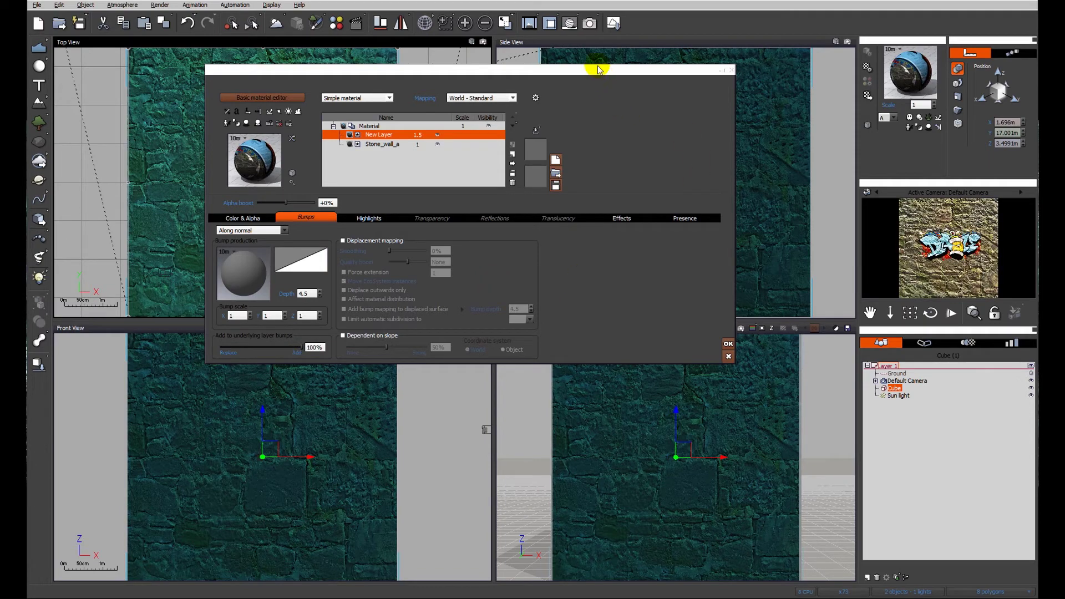
pyautogui.click(589, 25)
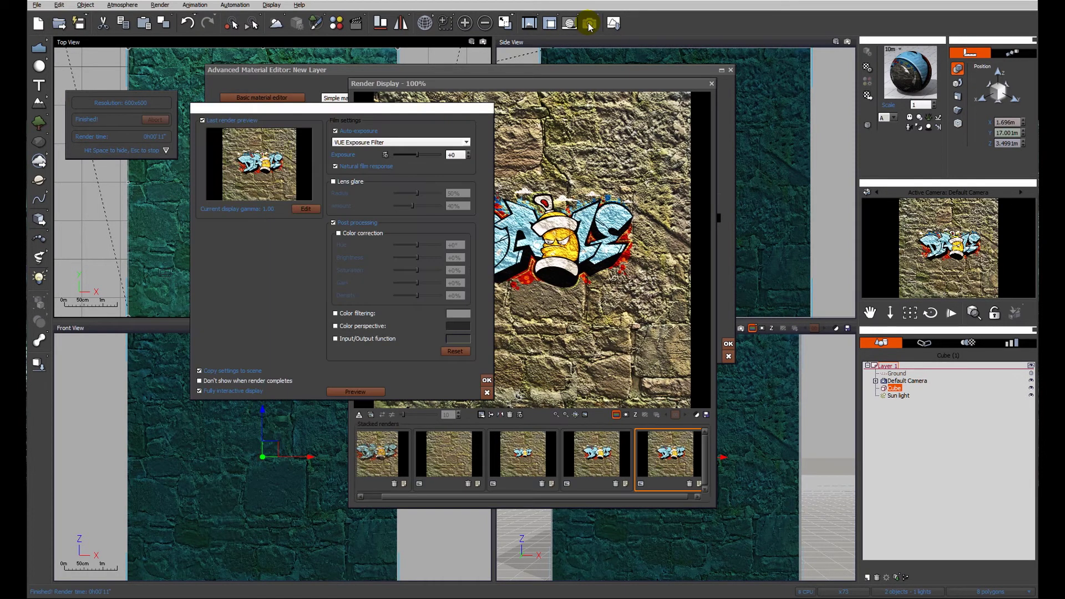
# Step: Dismiss the film settings, compare against the first stacked render, and close the render display
pyautogui.click(486, 381)
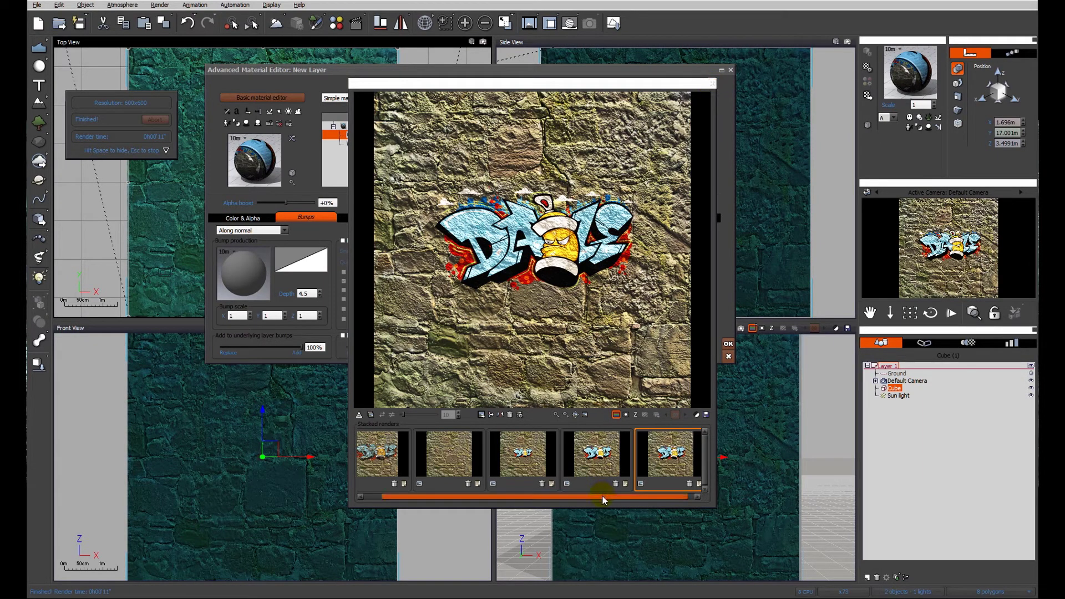
pyautogui.moveTo(602, 496); pyautogui.dragTo(530, 496)
pyautogui.click(380, 458)
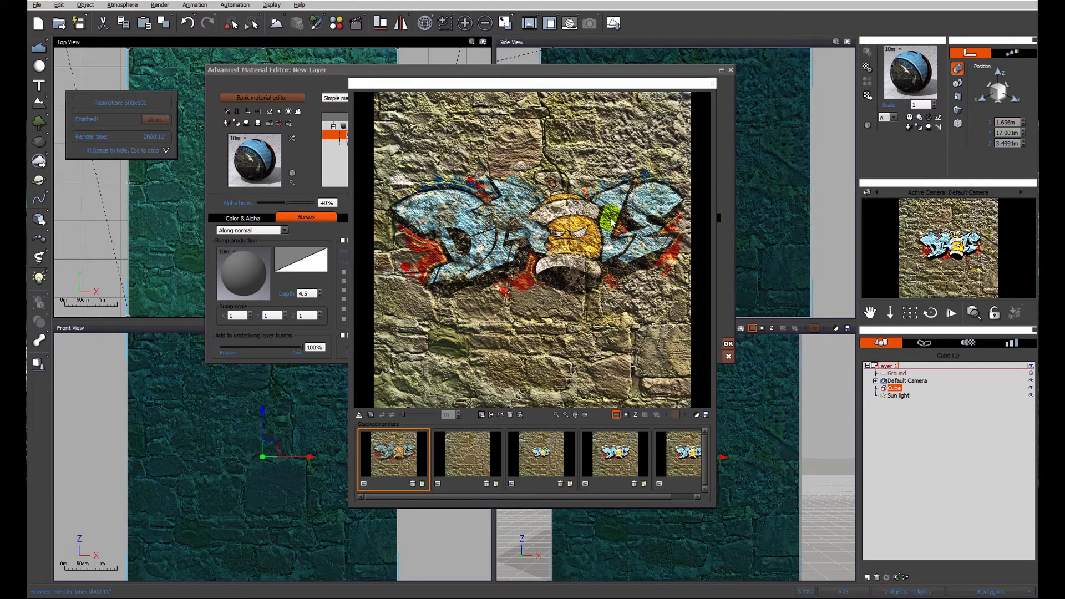
pyautogui.click(711, 83)
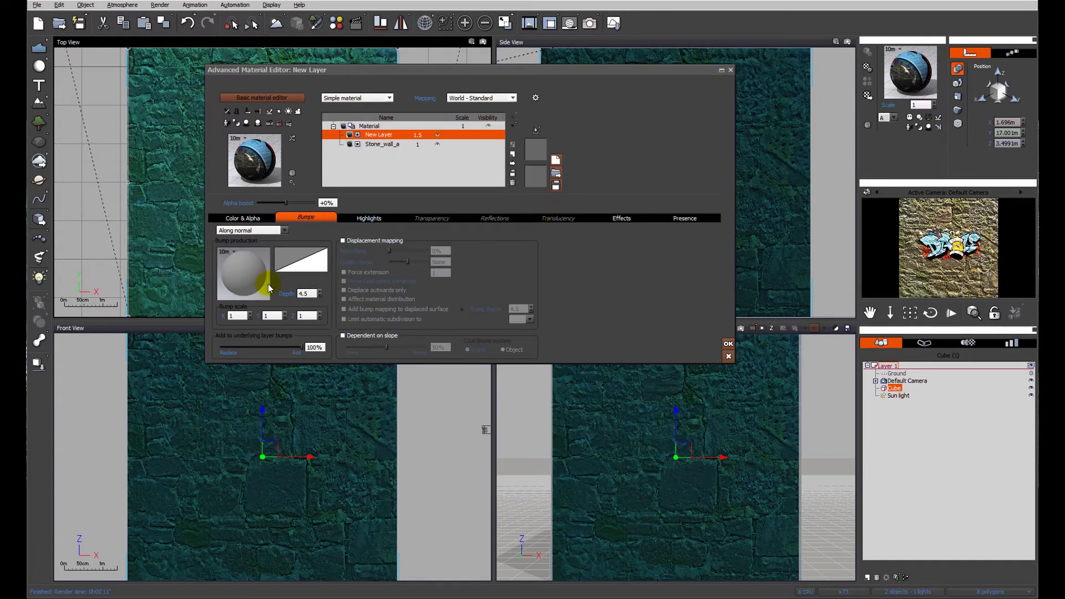
# Step: Open the graffiti picture's function graph and select the Transparency output
pyautogui.click(244, 218)
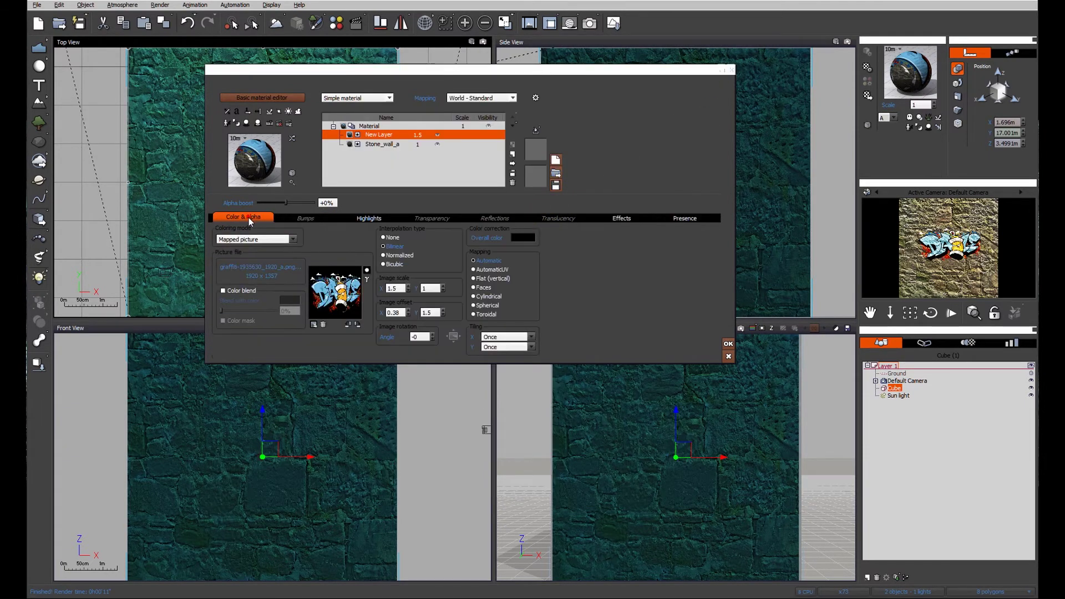
pyautogui.rightClick(346, 290)
pyautogui.click(367, 294)
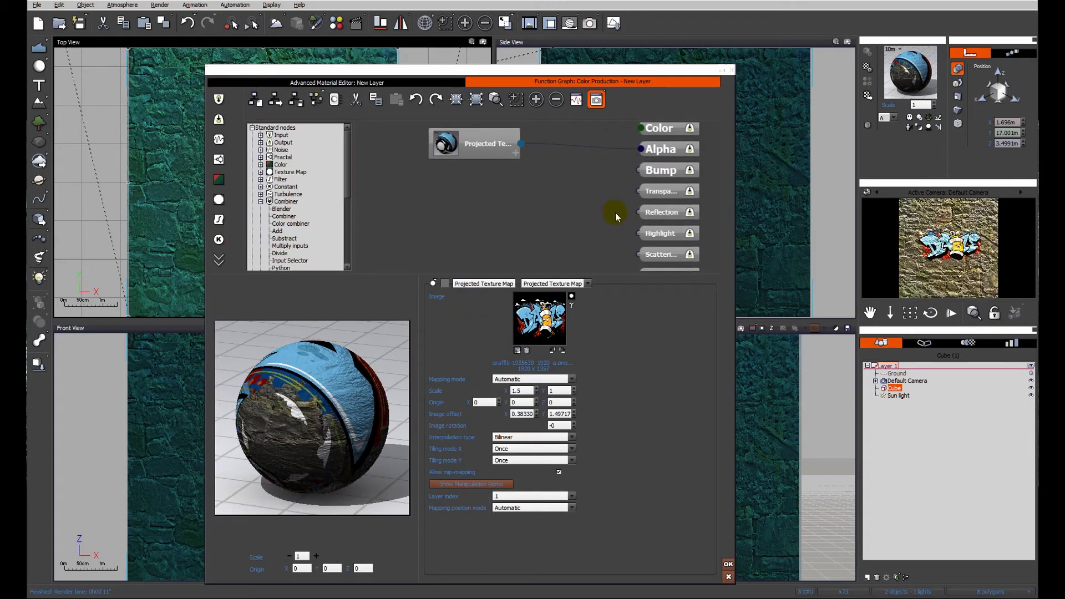
pyautogui.click(651, 192)
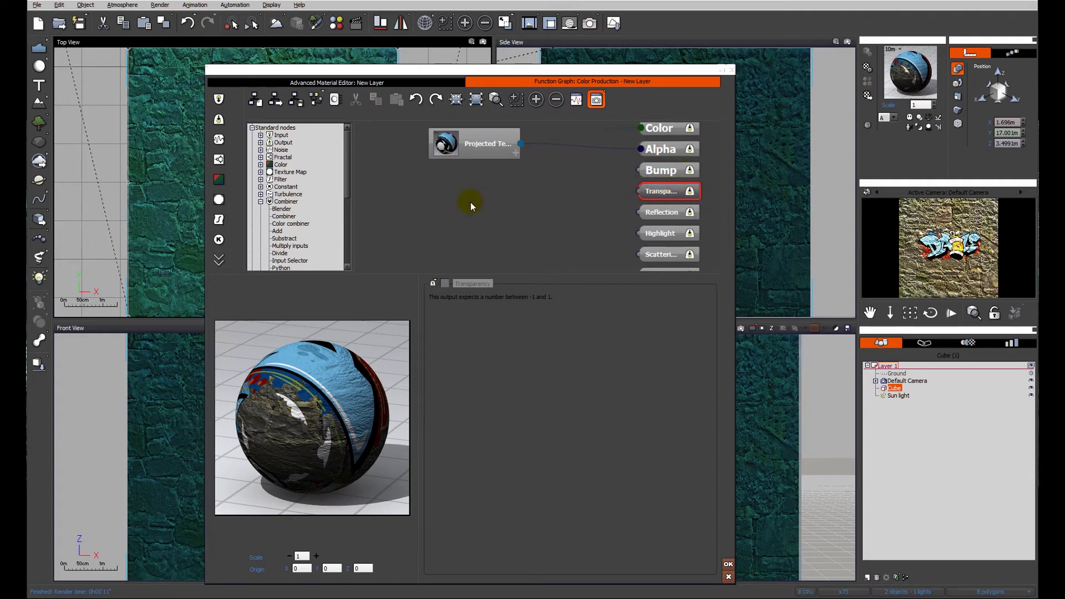
# Step: Add a Grainy Fractal node and connect it to the Transparency output
pyautogui.rightClick(452, 198)
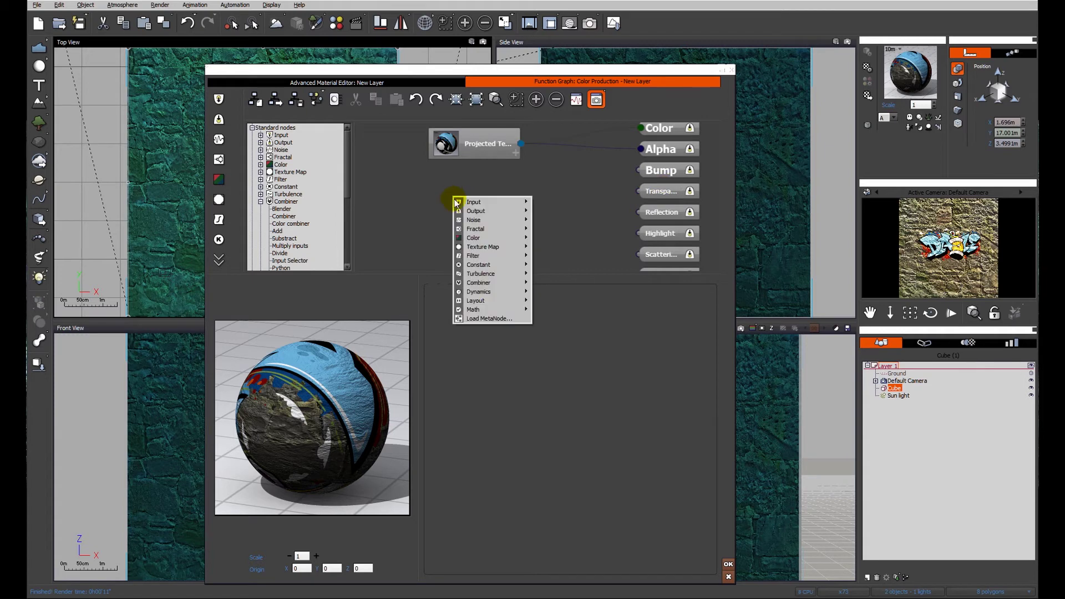
pyautogui.moveTo(477, 229)
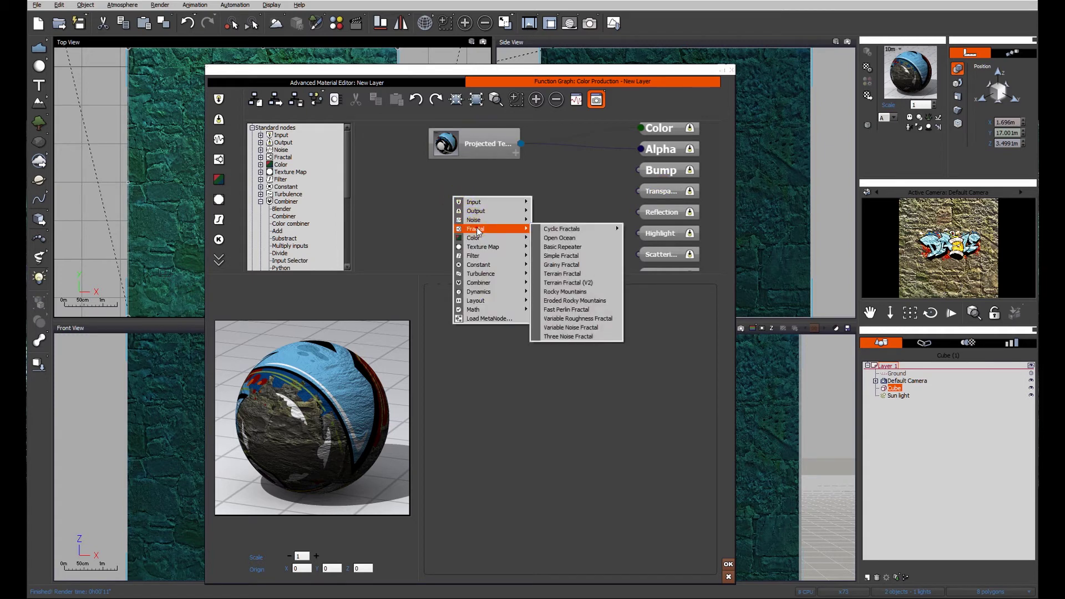
pyautogui.click(569, 265)
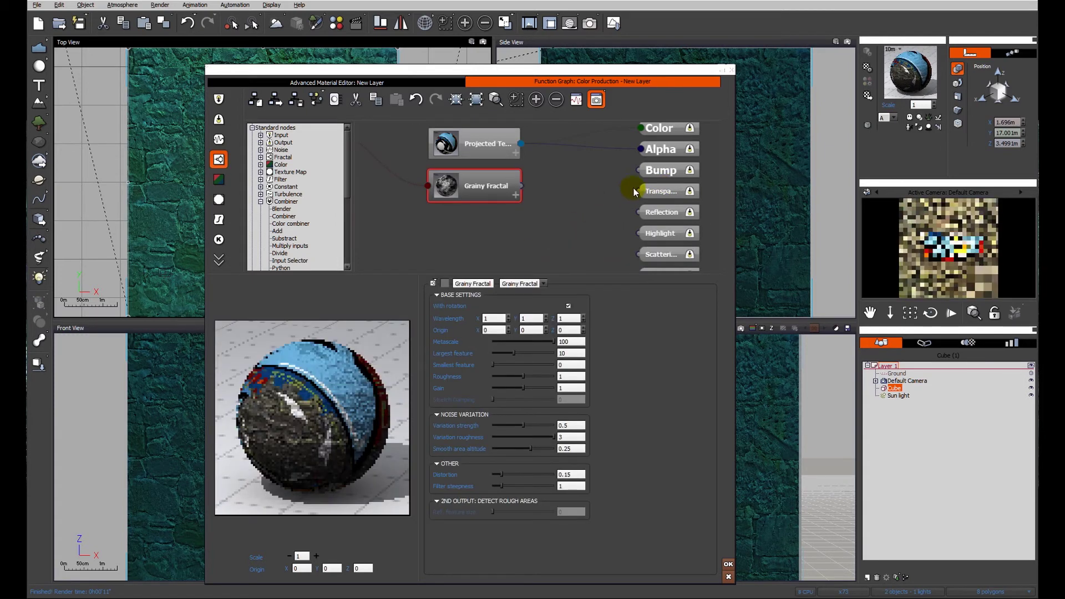
pyautogui.moveTo(638, 192); pyautogui.dragTo(531, 194)
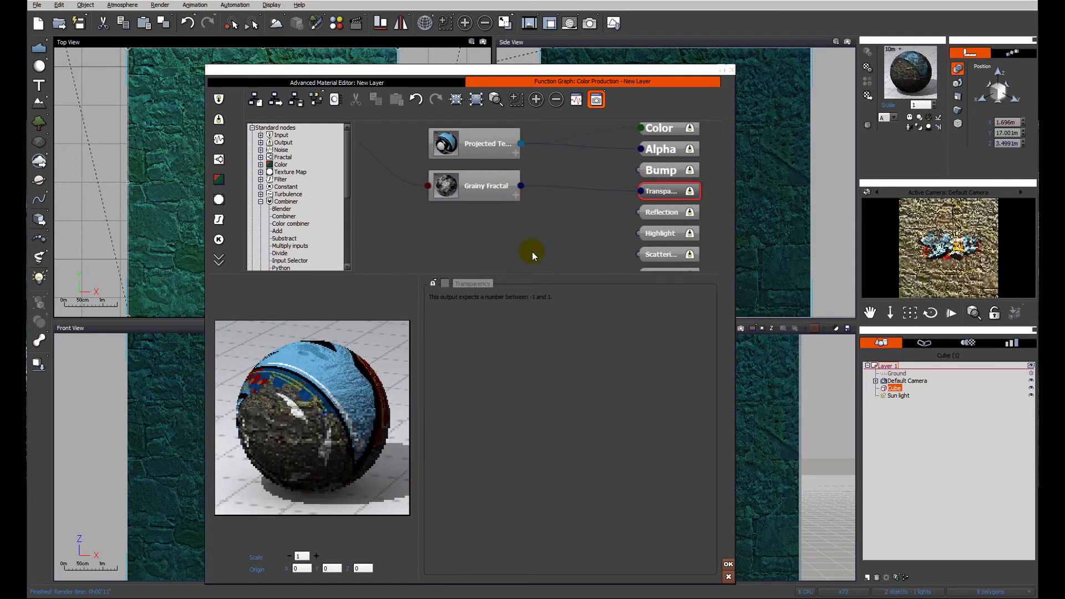
# Step: Render the wall with Grainy Fractal transparency, dismiss the film settings, and close the render
pyautogui.click(590, 25)
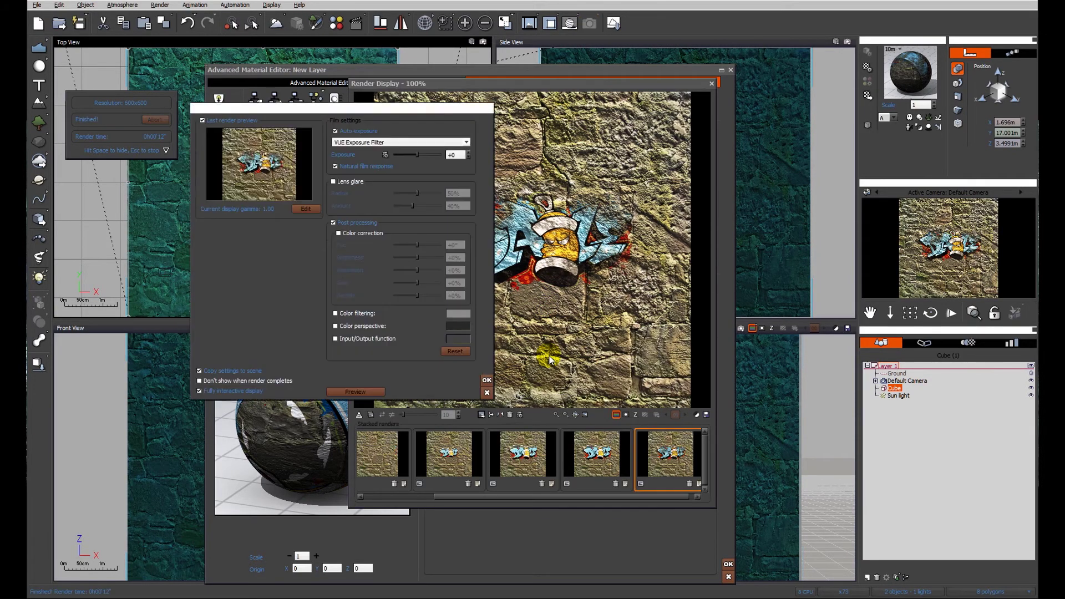
pyautogui.click(485, 381)
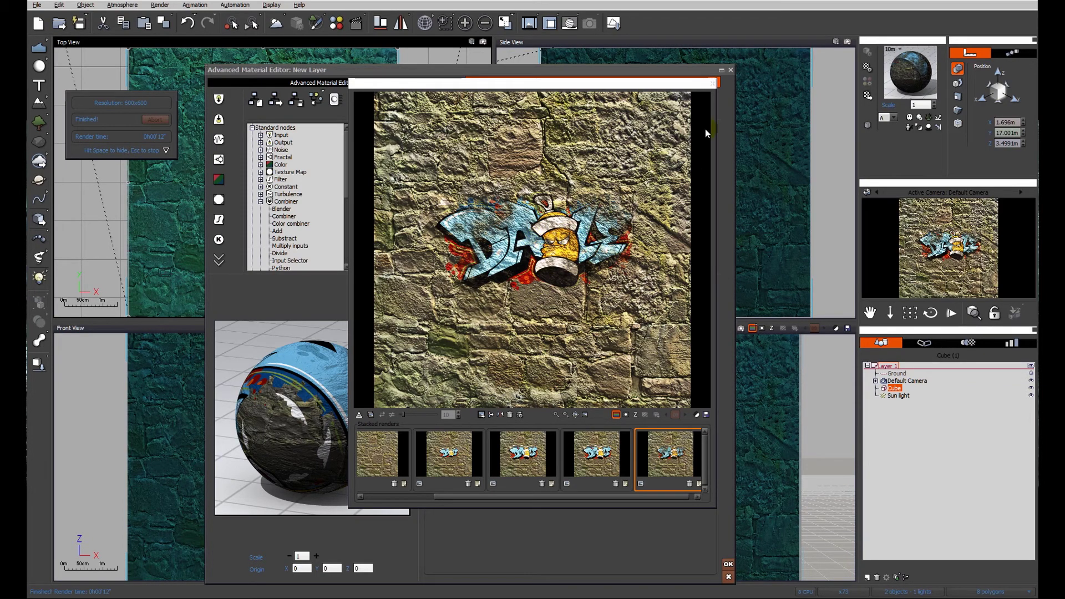
pyautogui.click(712, 83)
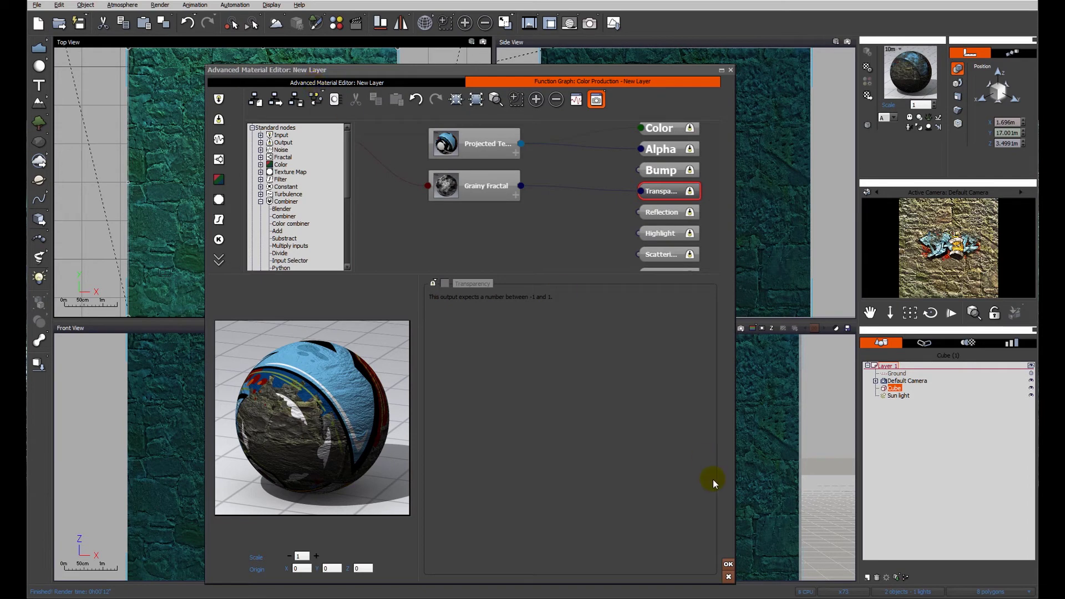
# Step: Set the New Layer's scale to 2
pyautogui.click(326, 83)
pyautogui.click(418, 147)
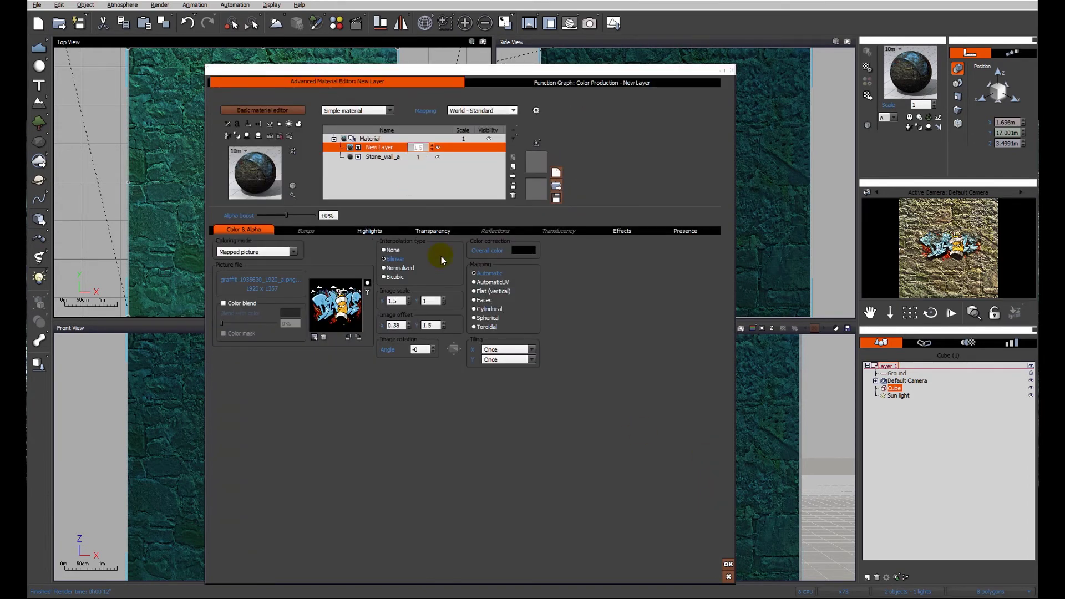
pyautogui.write('2')
pyautogui.press('Return')
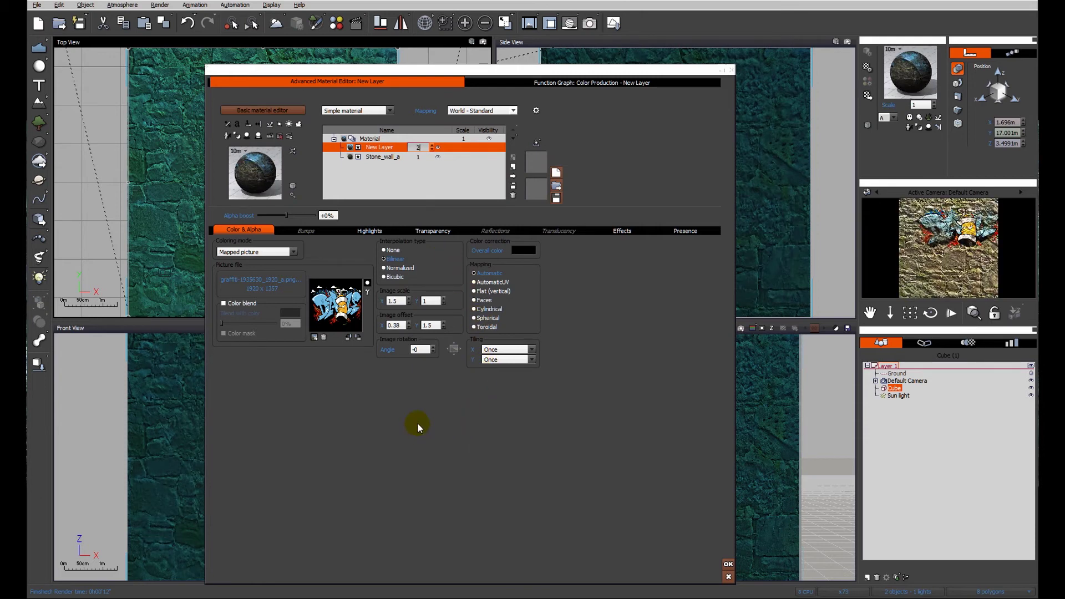
# Step: Move the graffiti projection lower on the wall, to offsets about 0.28 and 1.22
pyautogui.click(569, 83)
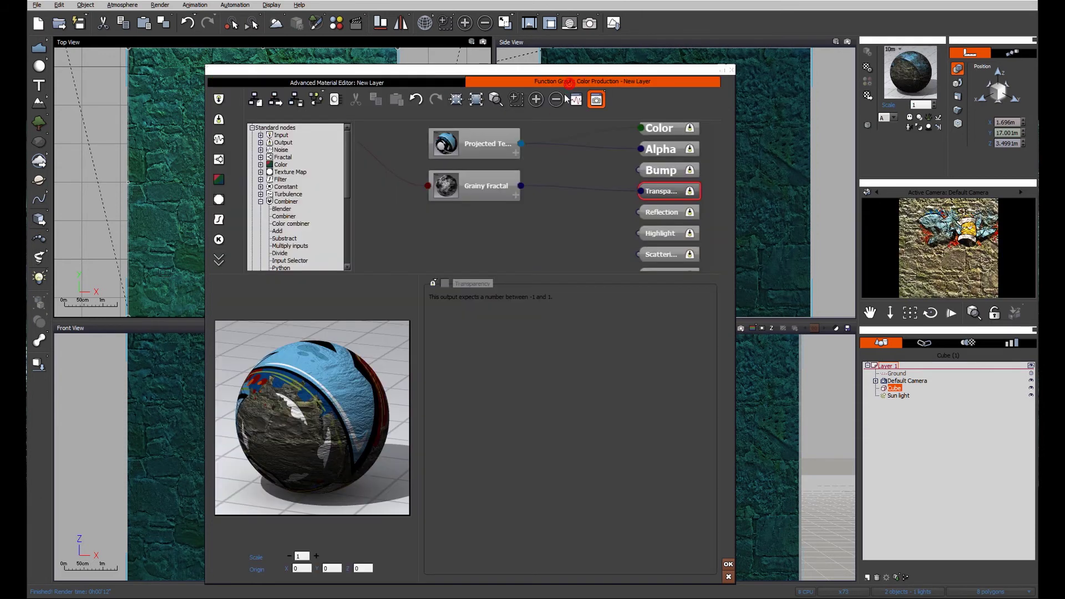
pyautogui.click(486, 142)
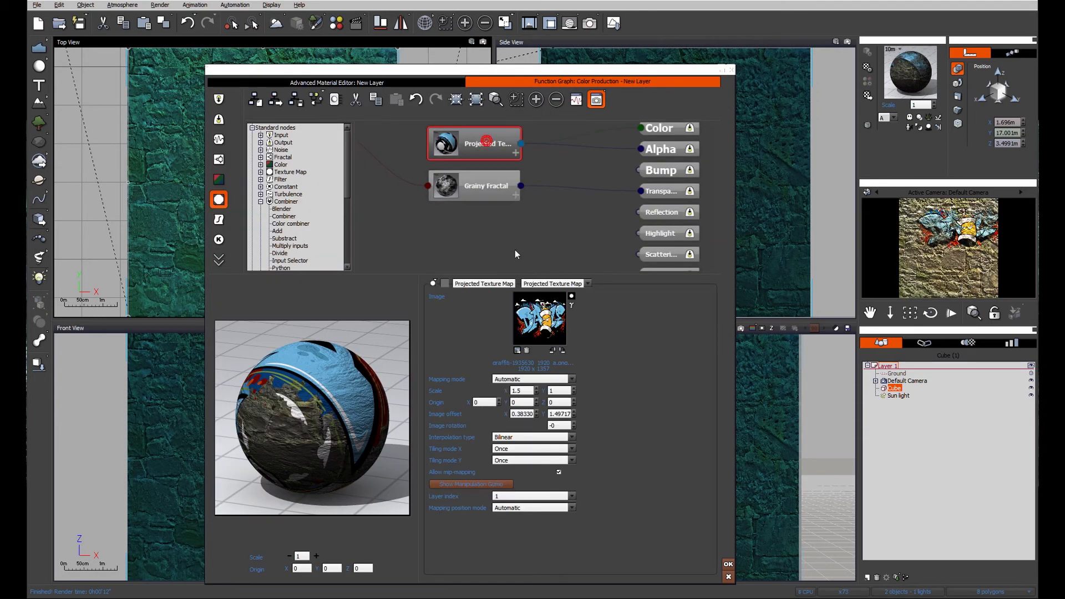
pyautogui.click(482, 484)
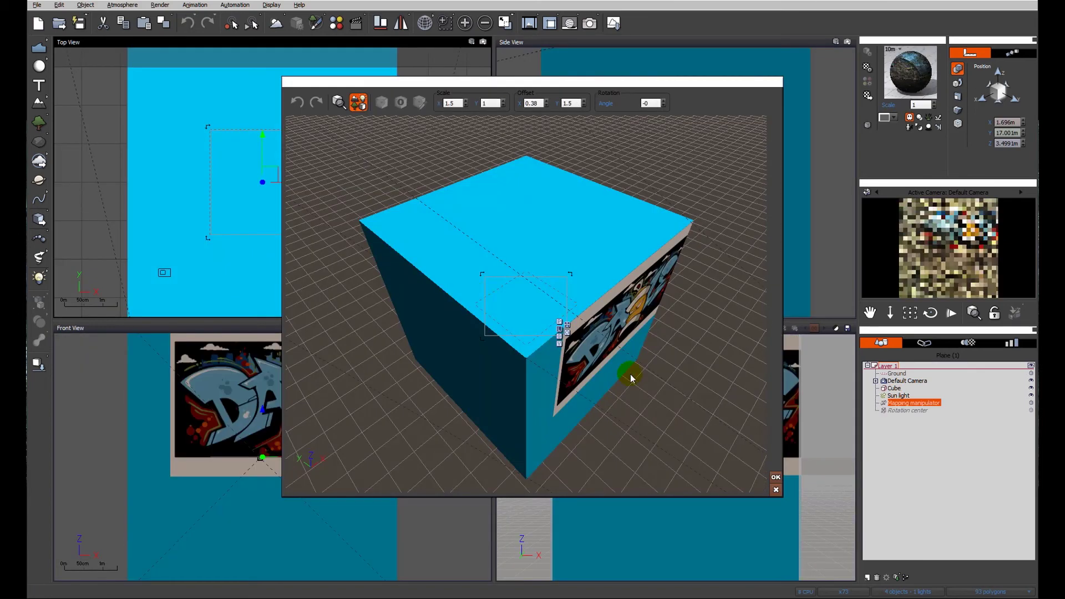
pyautogui.click(631, 374)
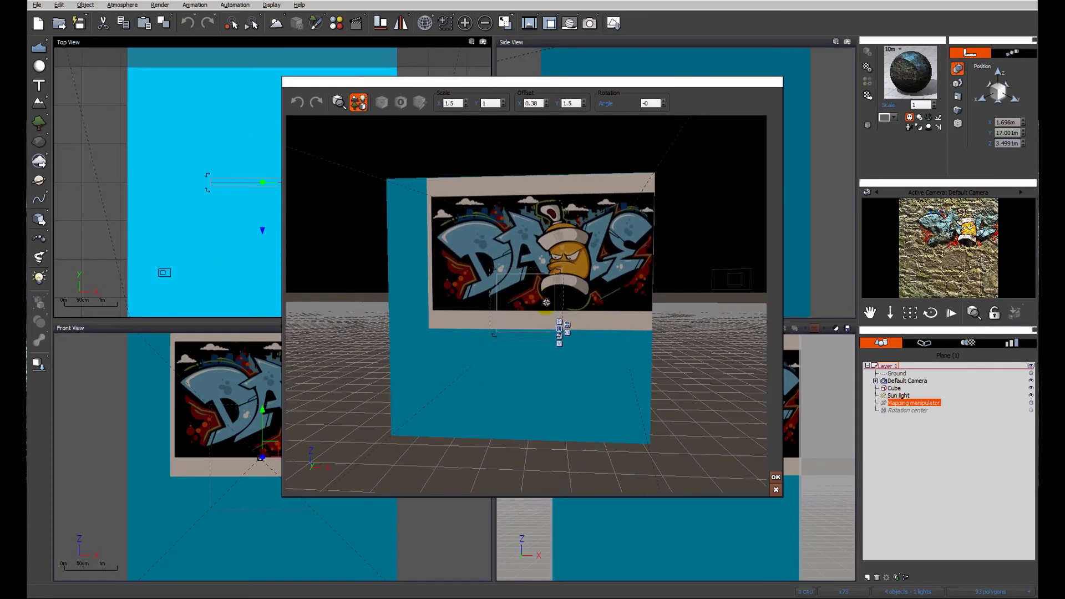
pyautogui.moveTo(547, 302); pyautogui.dragTo(559, 332)
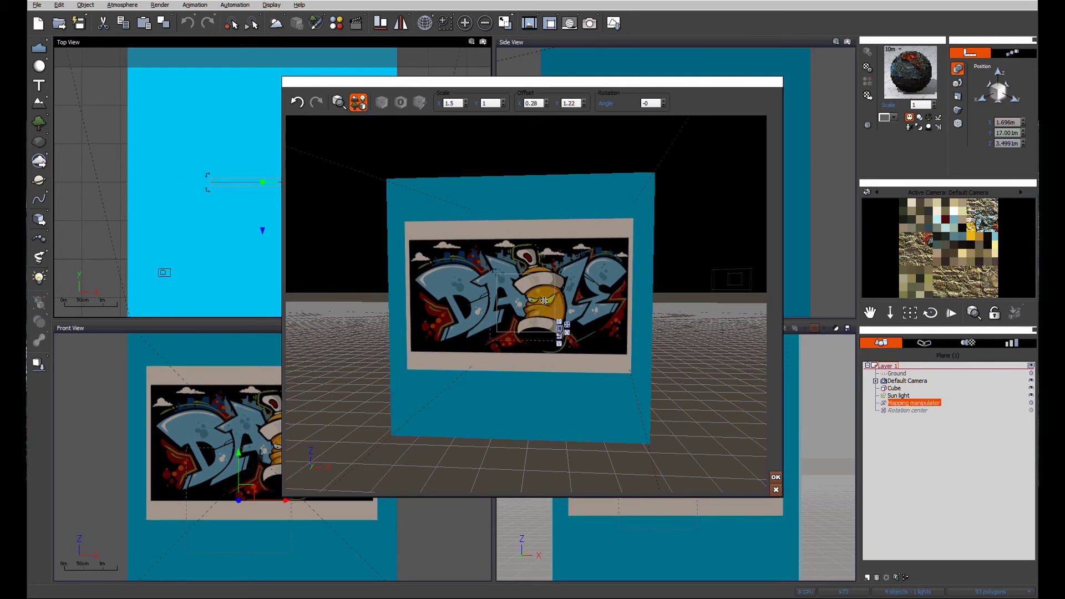
pyautogui.click(775, 477)
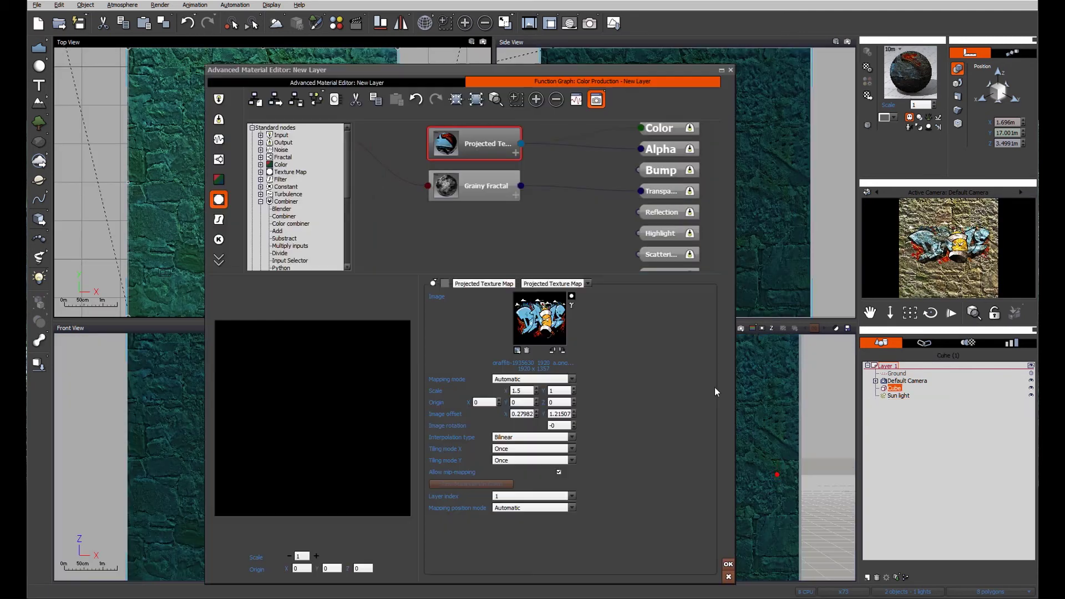
# Step: Accept the material changes and render the wall with the enlarged, worn graffiti decal
pyautogui.click(728, 563)
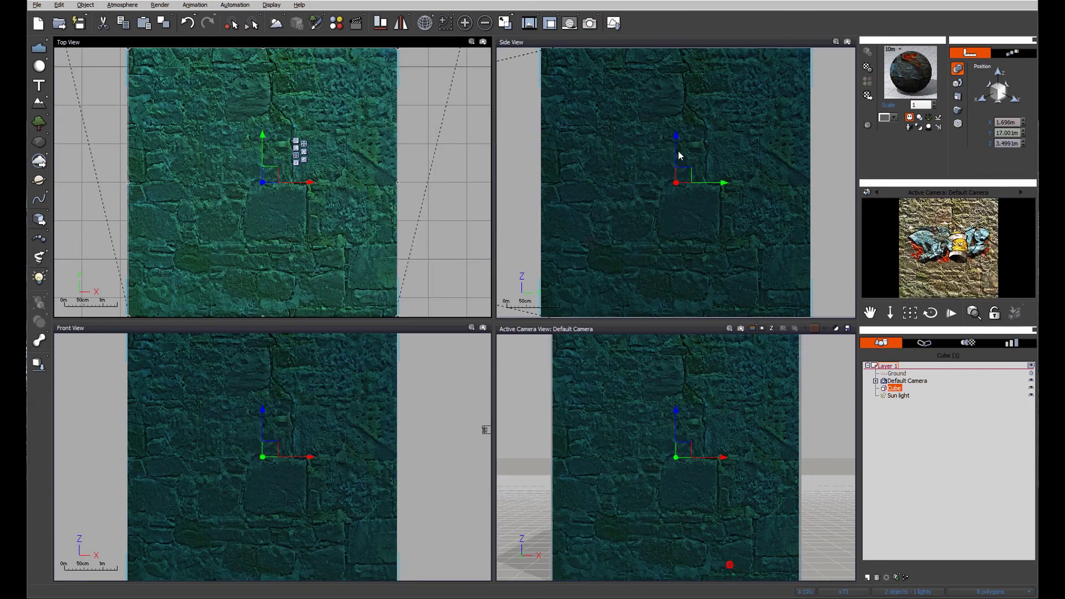
pyautogui.click(590, 23)
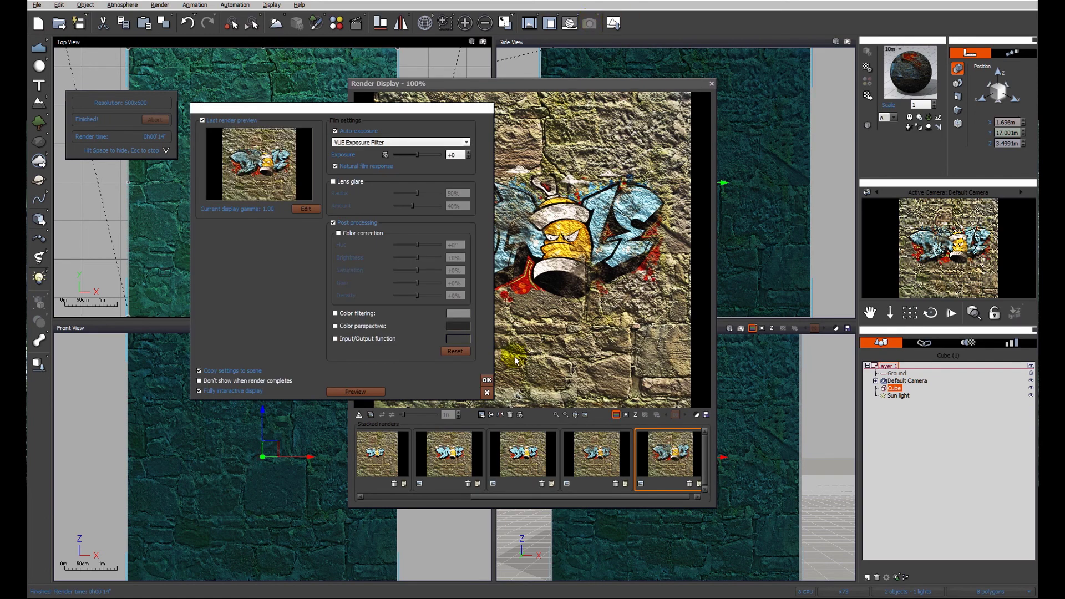
pyautogui.click(487, 380)
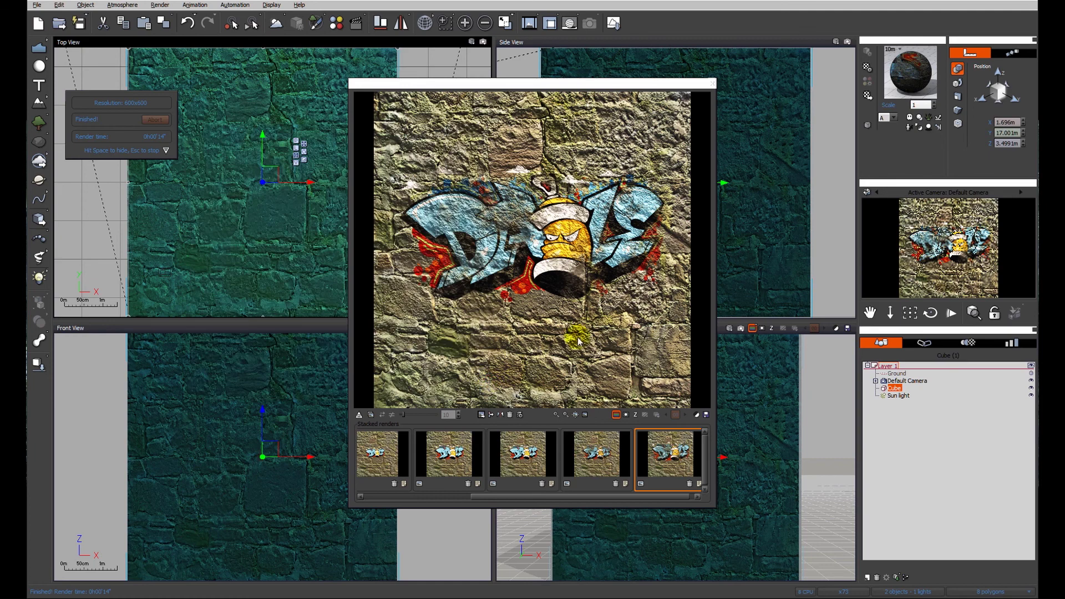